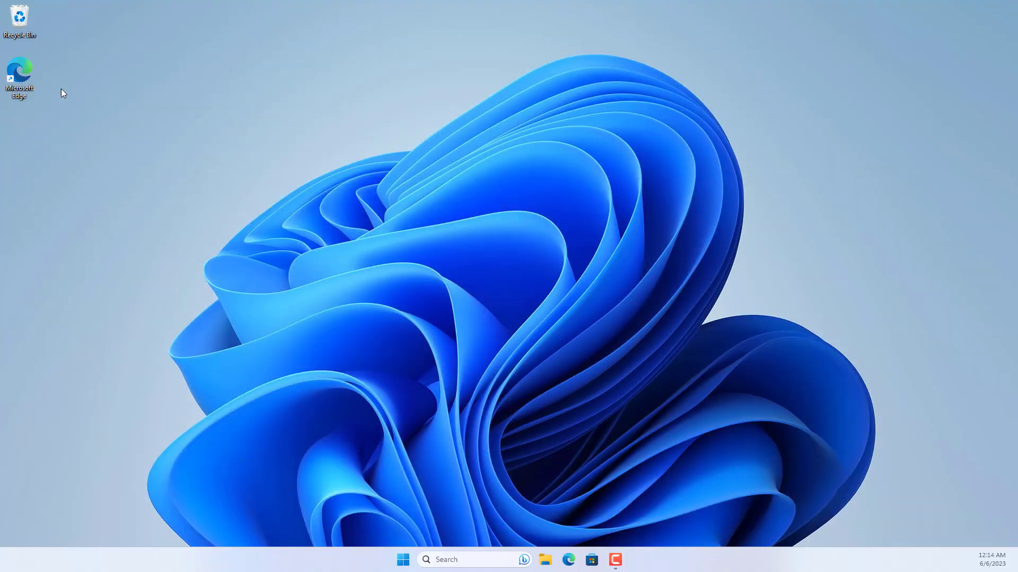
# Step: Open Microsoft Edge, search for "download windows 11" and open Microsoft's Download Windows 11 page
pyautogui.press('super+2')
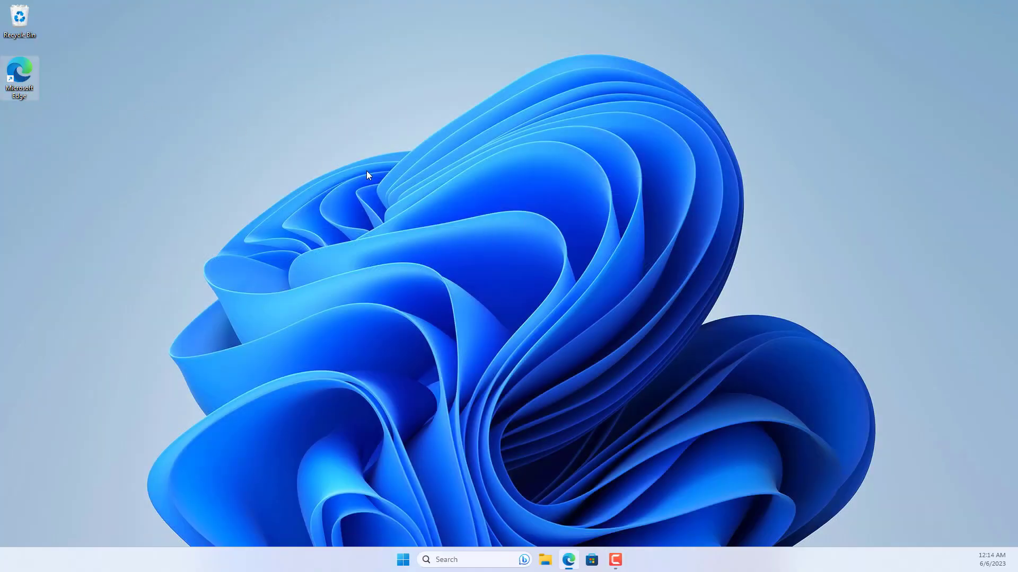
pyautogui.write('down')
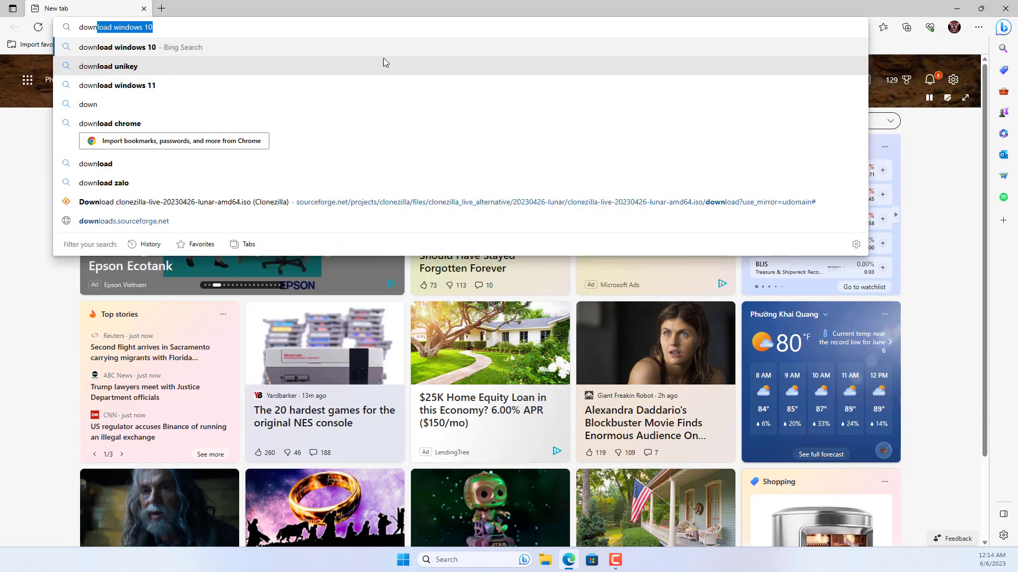
pyautogui.click(142, 86)
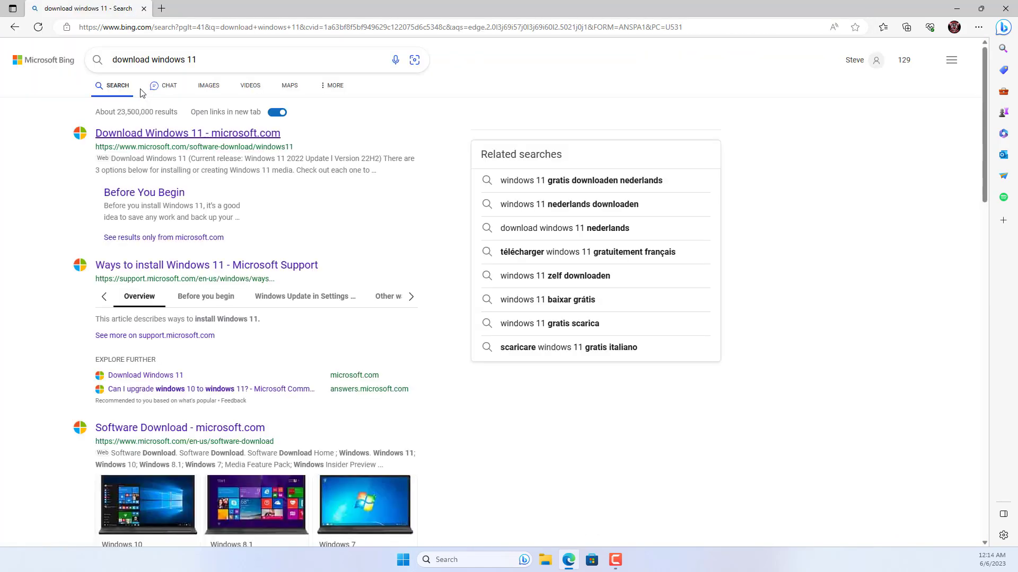
pyautogui.click(182, 137)
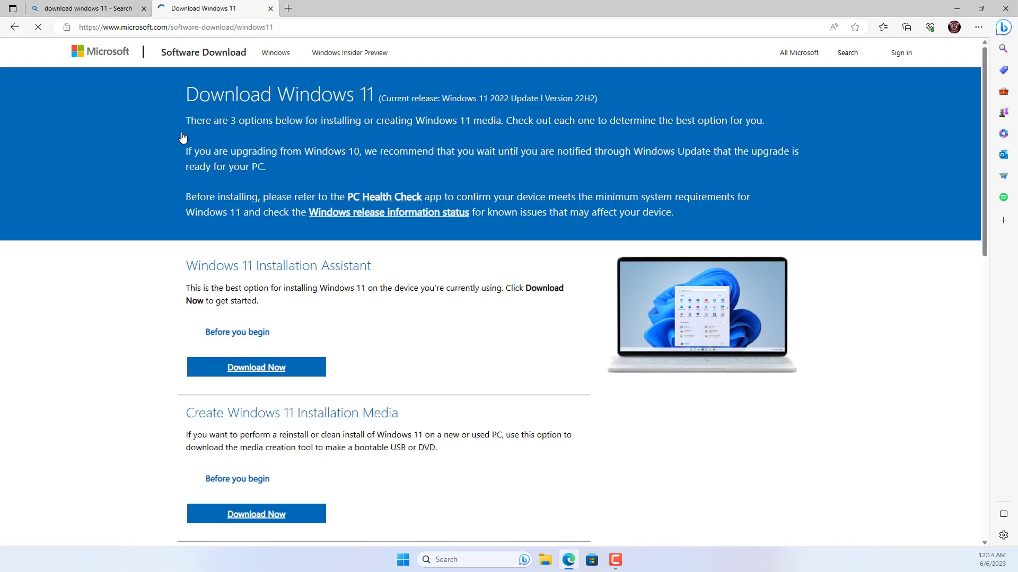
# Step: Select Windows 11 (multi-edition ISO for x64 devices) as the disk image and request its download
pyautogui.scroll(-7, 359, 281)
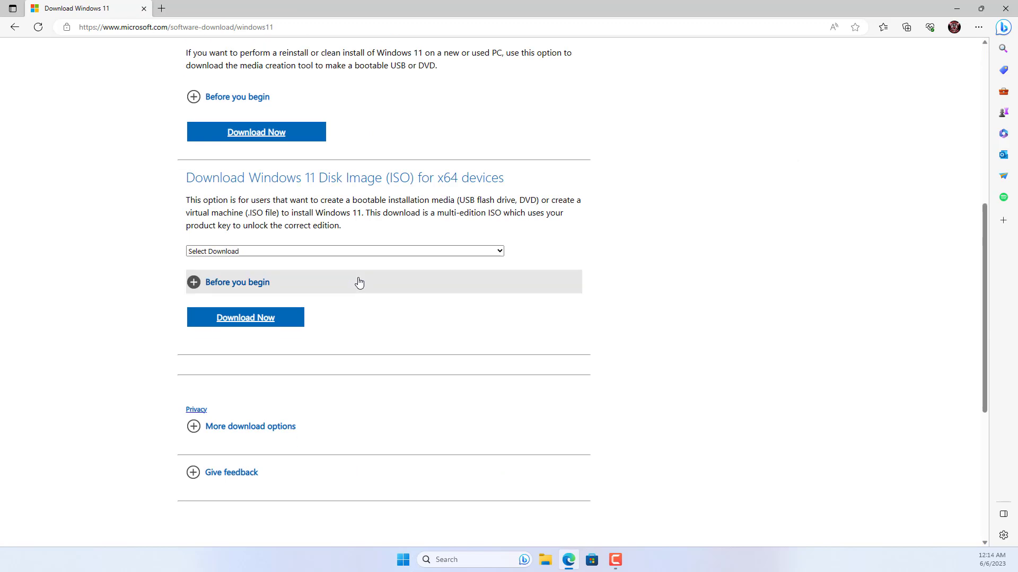
pyautogui.moveTo(190, 181)
pyautogui.mouseDown()
pyautogui.moveTo(509, 182)
pyautogui.moveTo(185, 180)
pyautogui.mouseUp()
pyautogui.click(238, 252)
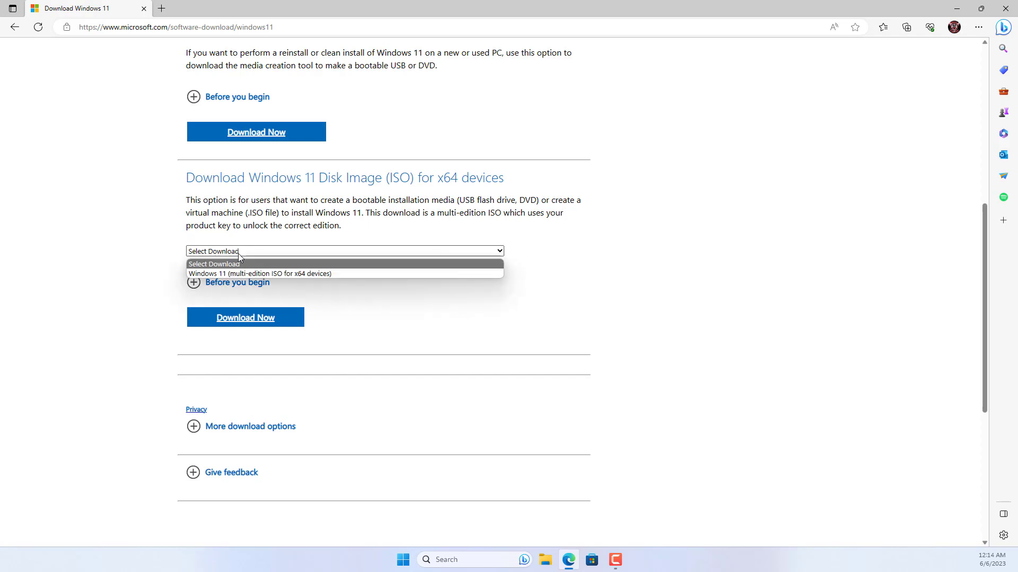
pyautogui.click(231, 274)
pyautogui.click(244, 320)
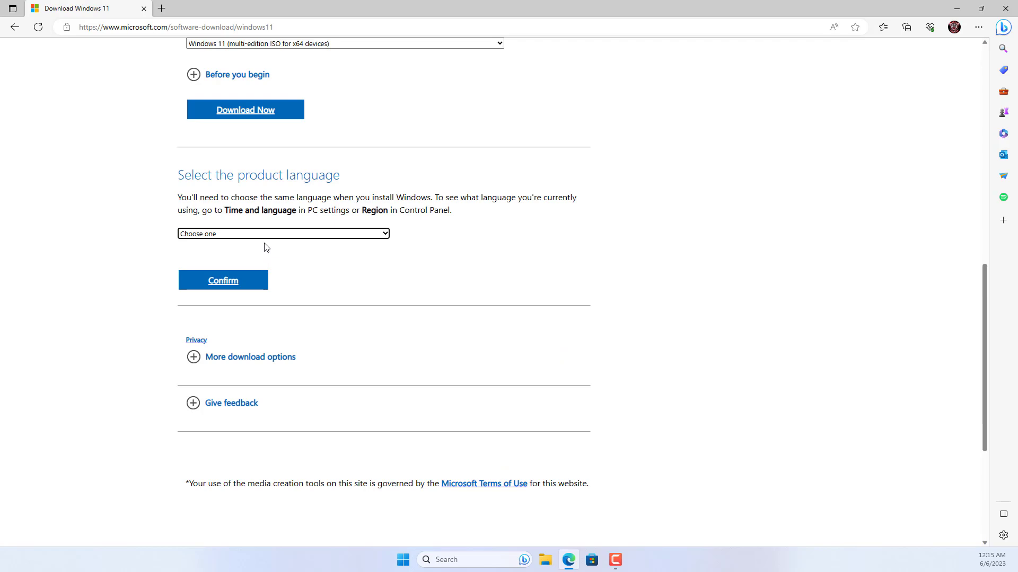
# Step: Confirm English (United States) as the product language, download the 64-bit ISO and check the file in its folder
pyautogui.click(265, 234)
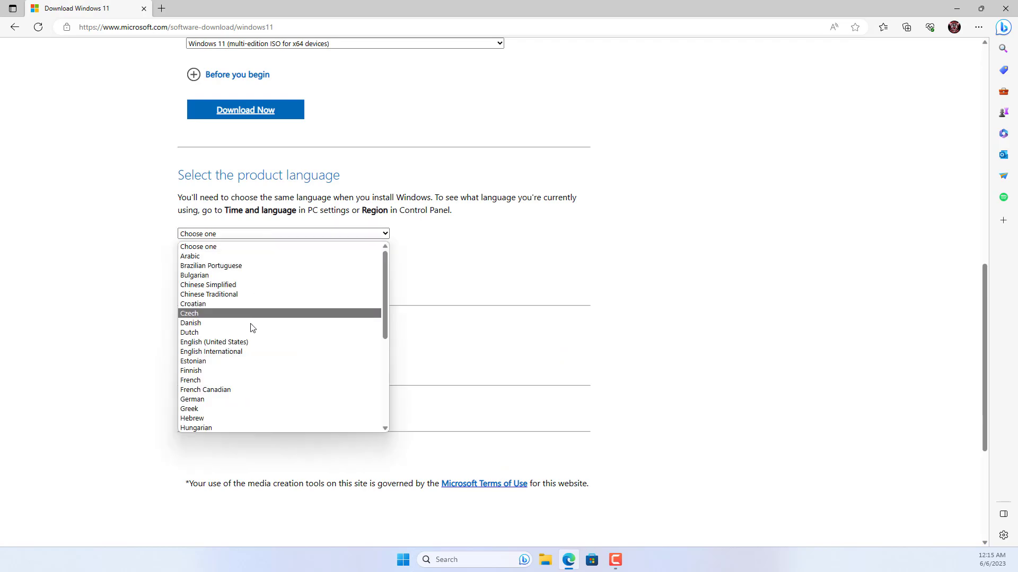
pyautogui.click(247, 342)
pyautogui.click(228, 282)
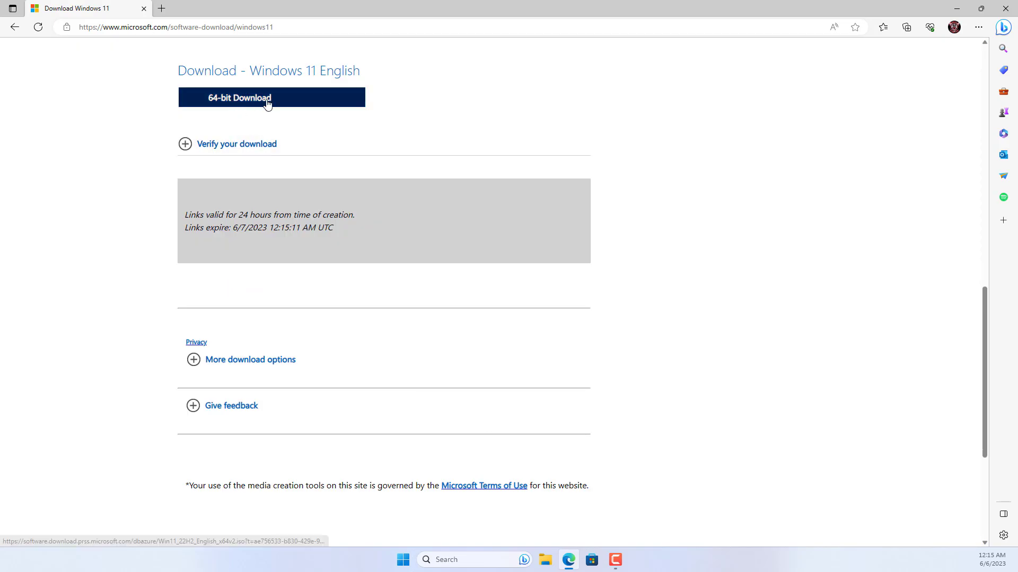
pyautogui.click(245, 104)
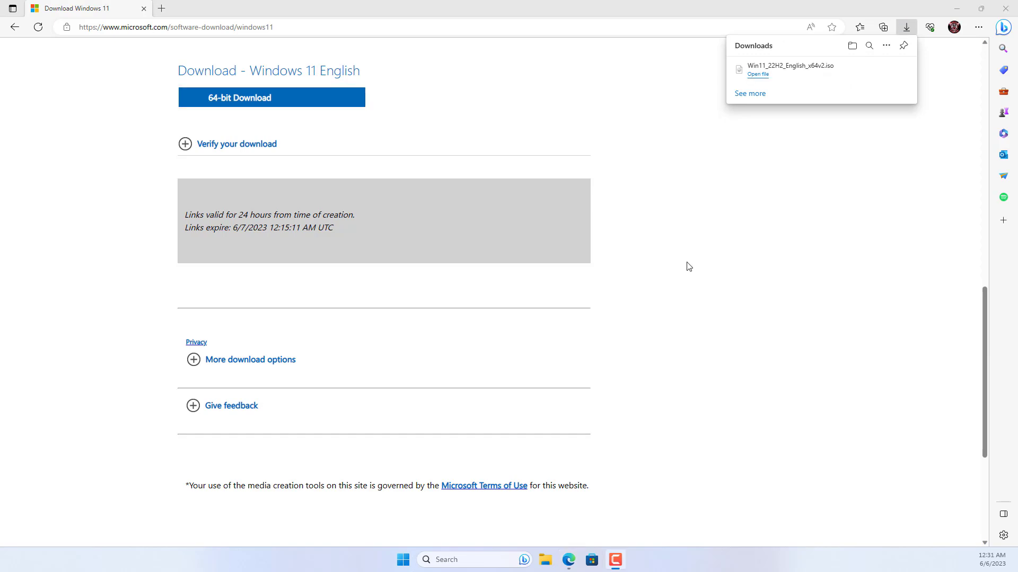
pyautogui.click(870, 72)
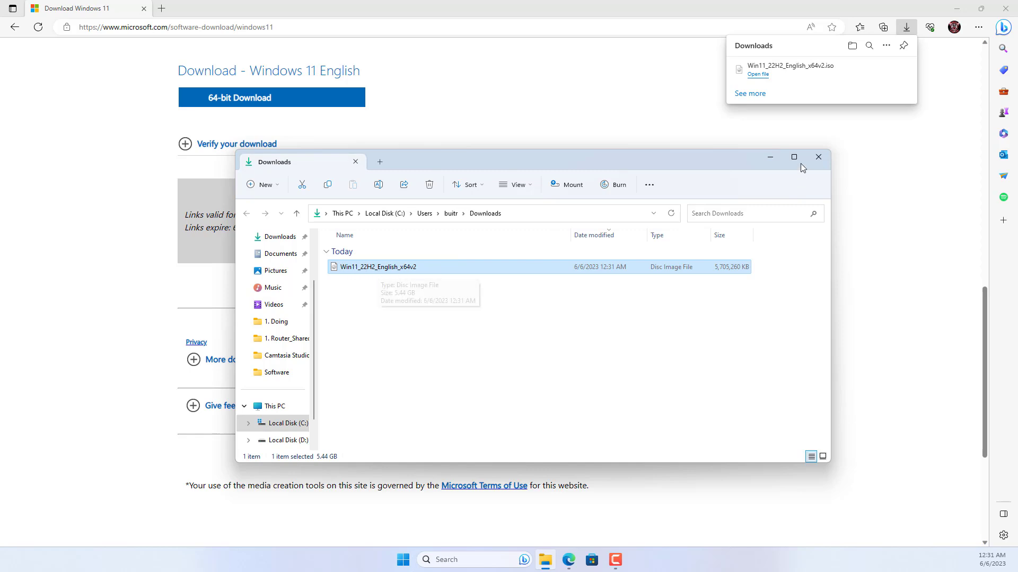
pyautogui.click(770, 157)
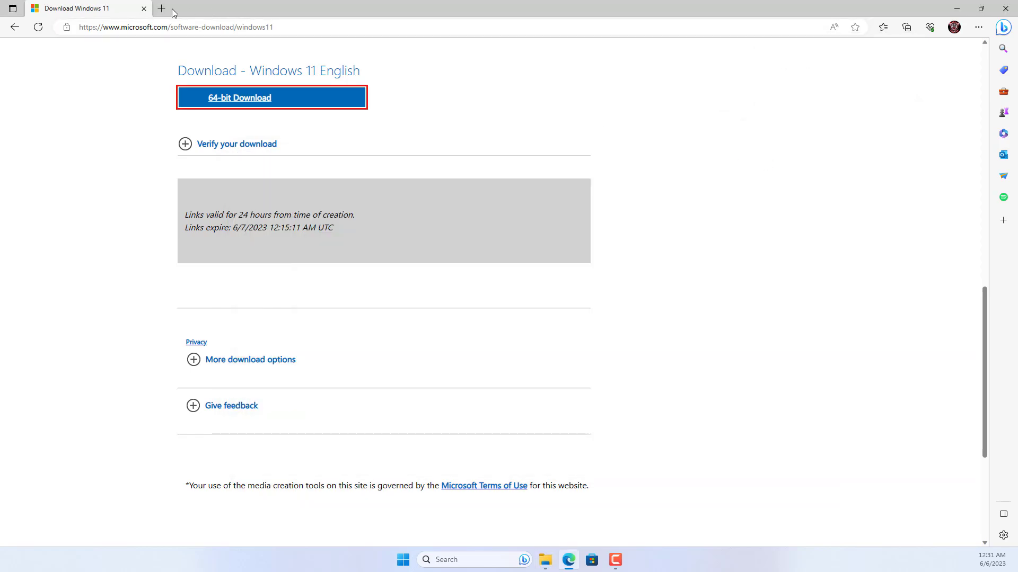
# Step: Open rufus.ie in a new browser tab and download rufus-4.1.exe, dismissing the advertisement
pyautogui.click(167, 11)
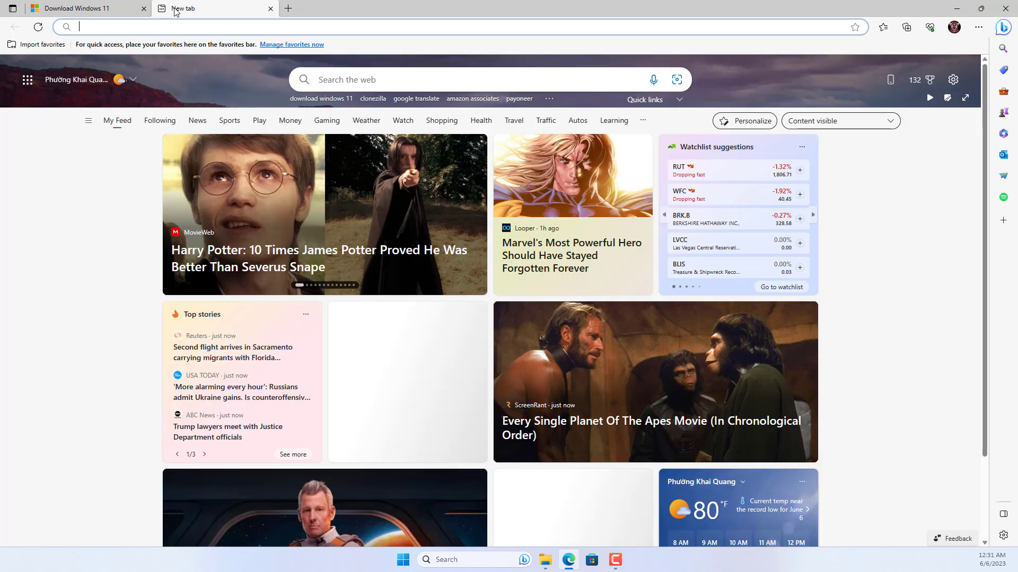
pyautogui.write('rufus.ie')
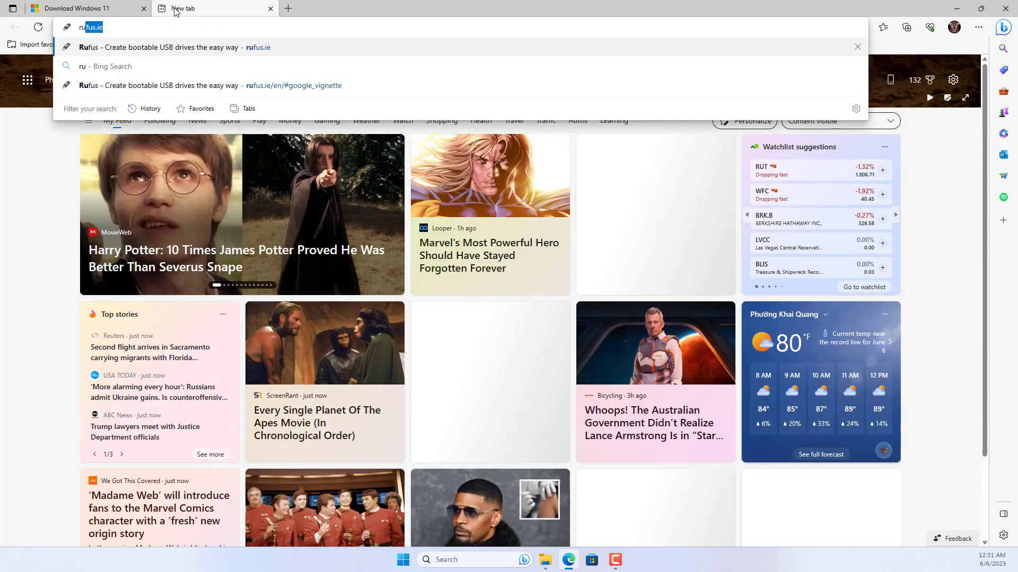
pyautogui.click(176, 48)
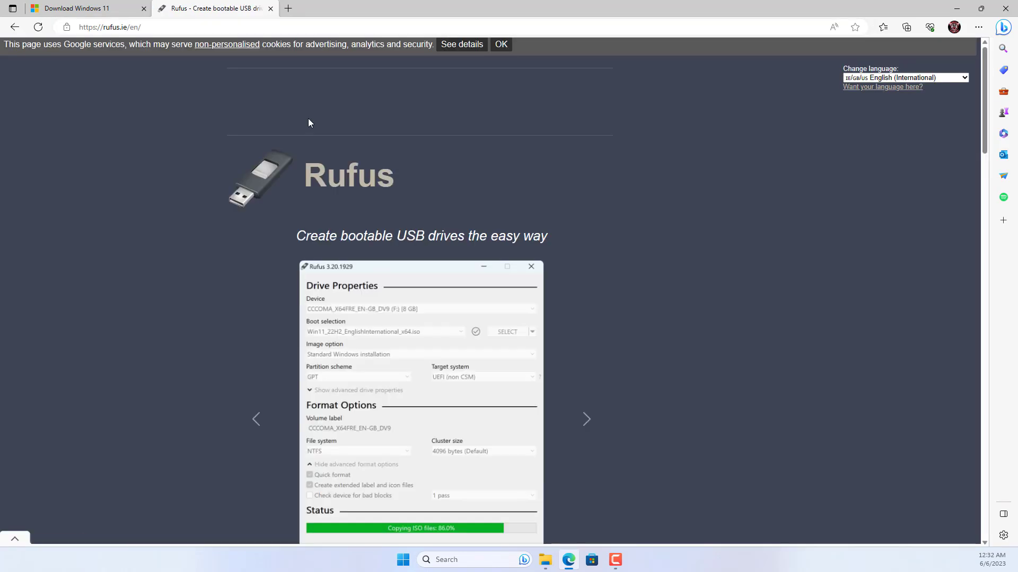
pyautogui.scroll(-10, 308, 118)
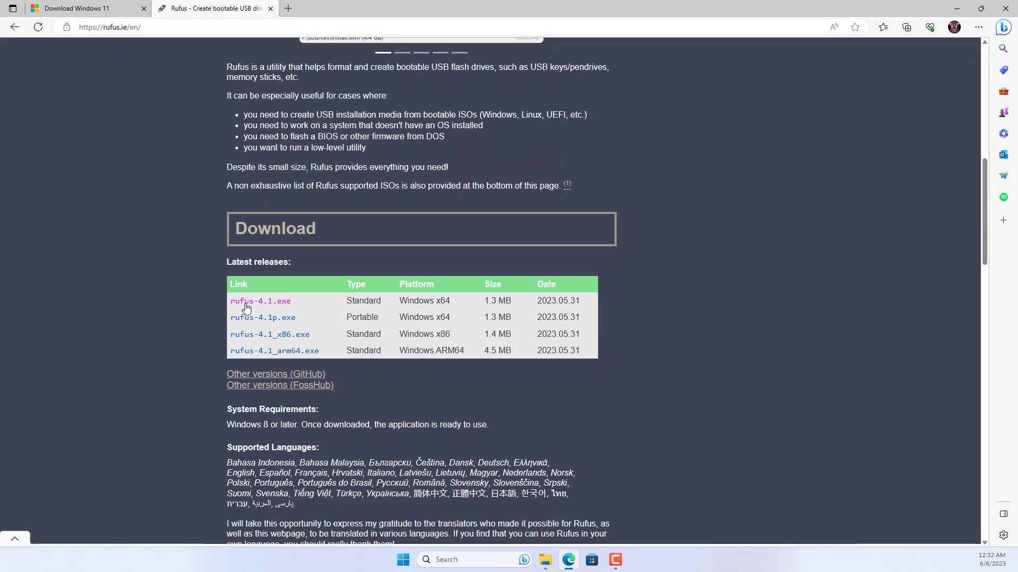
pyautogui.click(259, 307)
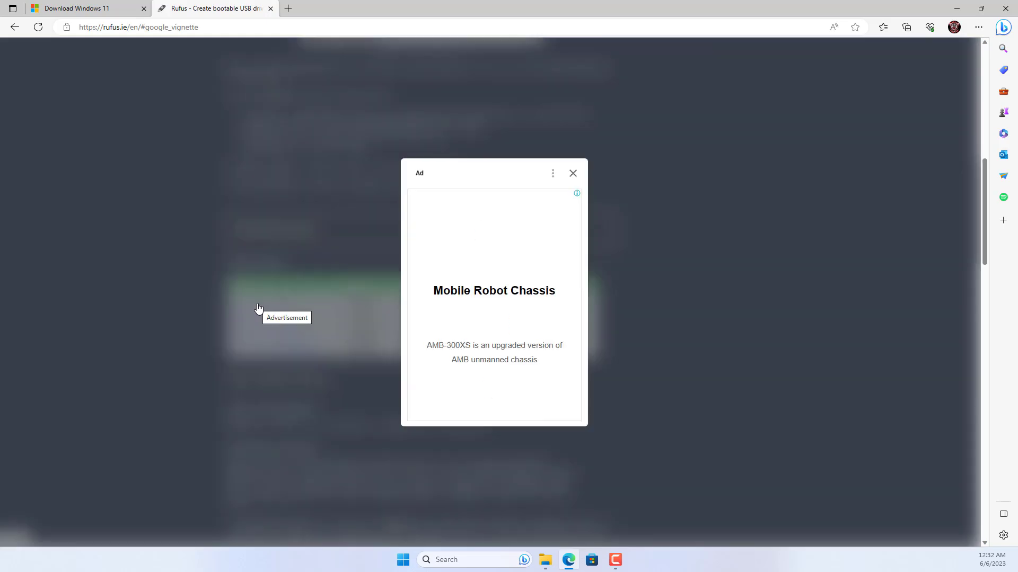
pyautogui.click(573, 175)
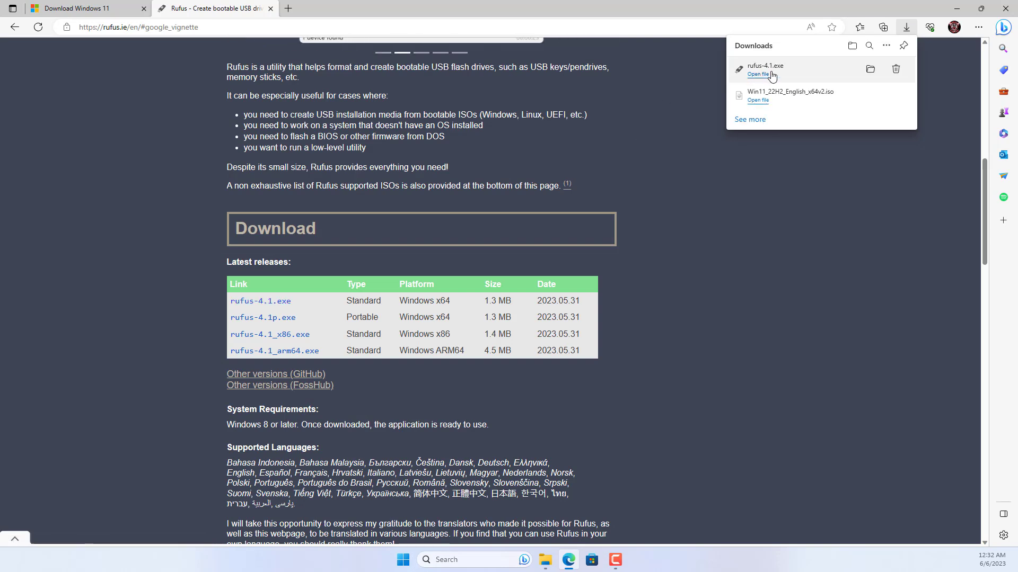
# Step: Close the browser, launch rufus-4.1 from the Downloads folder and close the folder window
pyautogui.click(1005, 9)
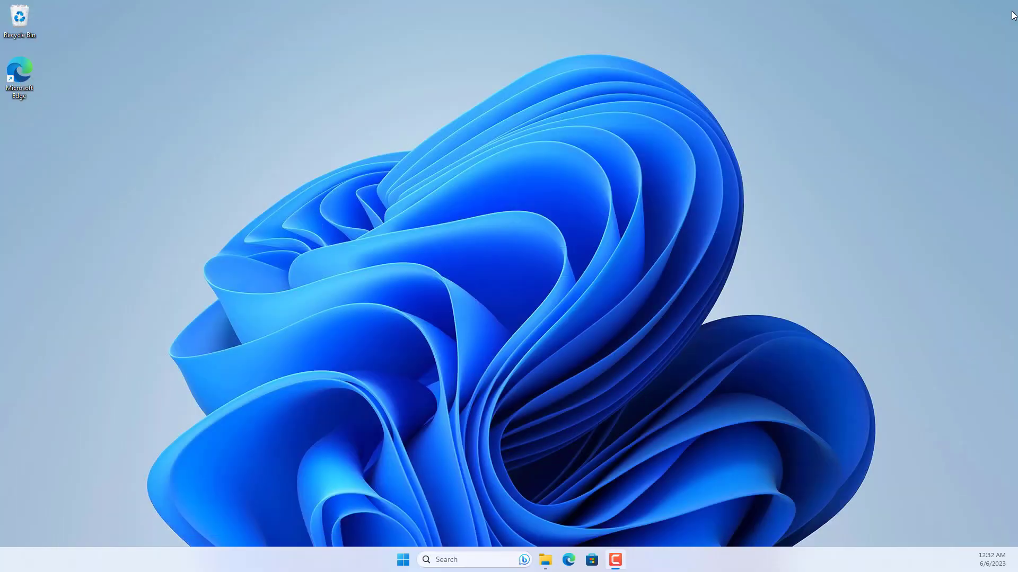
pyautogui.click(552, 558)
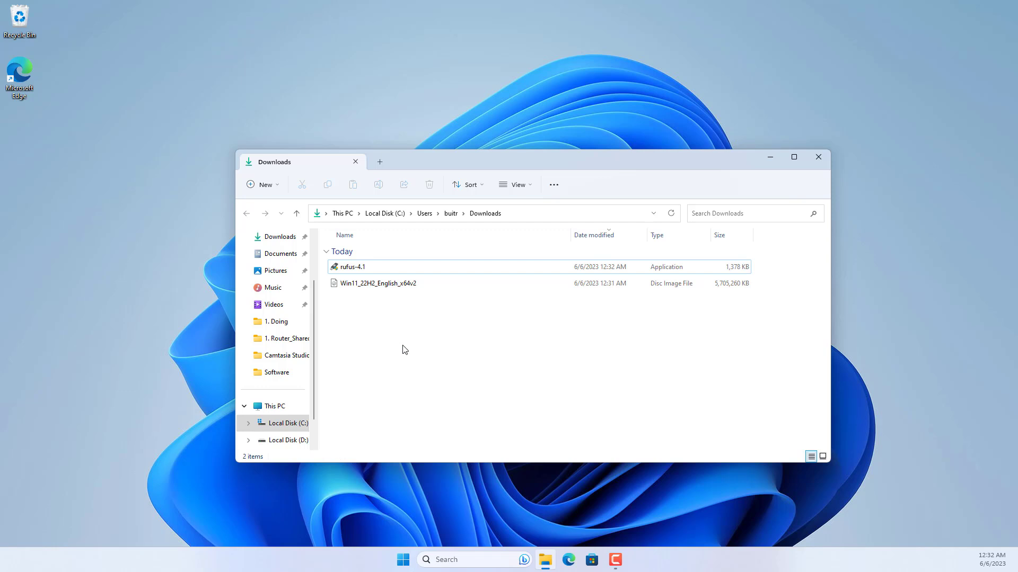
pyautogui.click(360, 269)
pyautogui.doubleClick(358, 271)
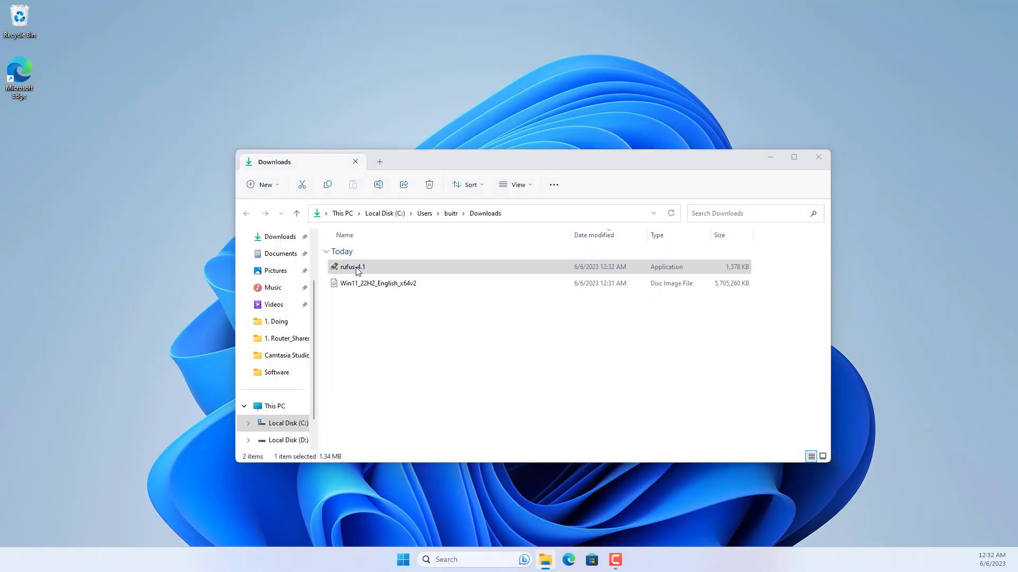
pyautogui.click(818, 159)
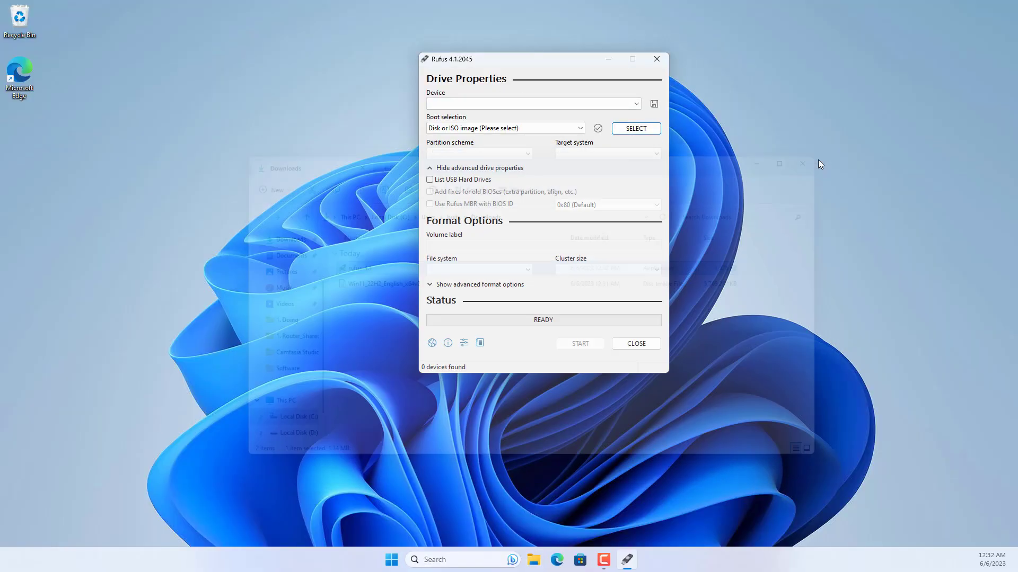
# Step: Enable listing of USB hard drives in the advanced drive properties and choose NO_LABEL (D:) [256 GB] as the device
pyautogui.click(501, 107)
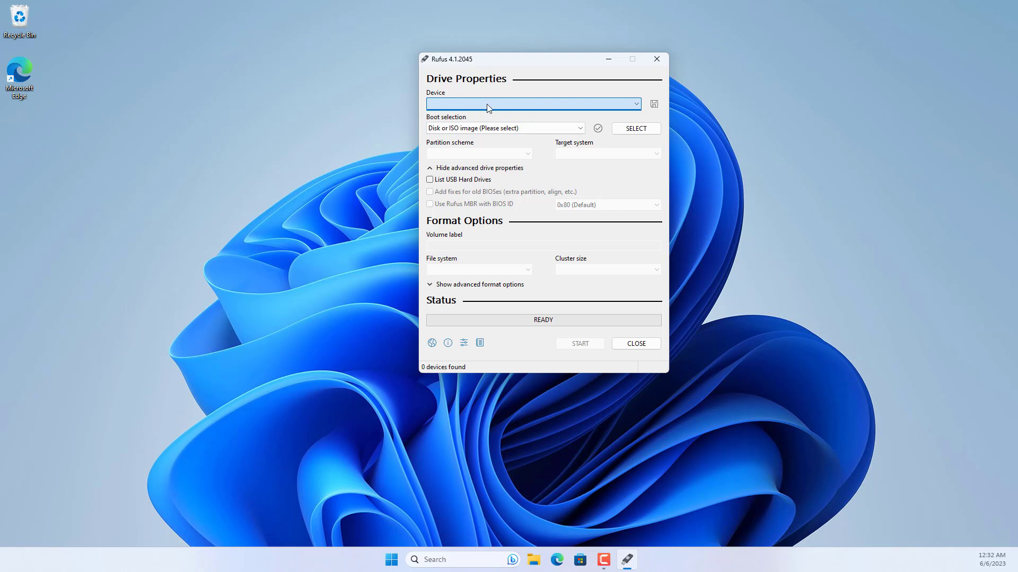
pyautogui.click(431, 169)
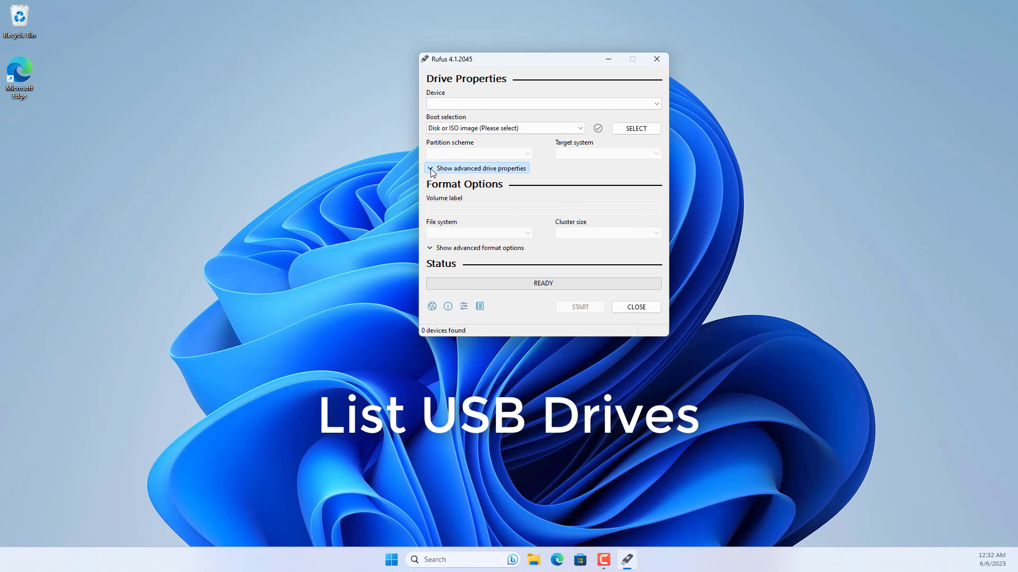
pyautogui.click(431, 169)
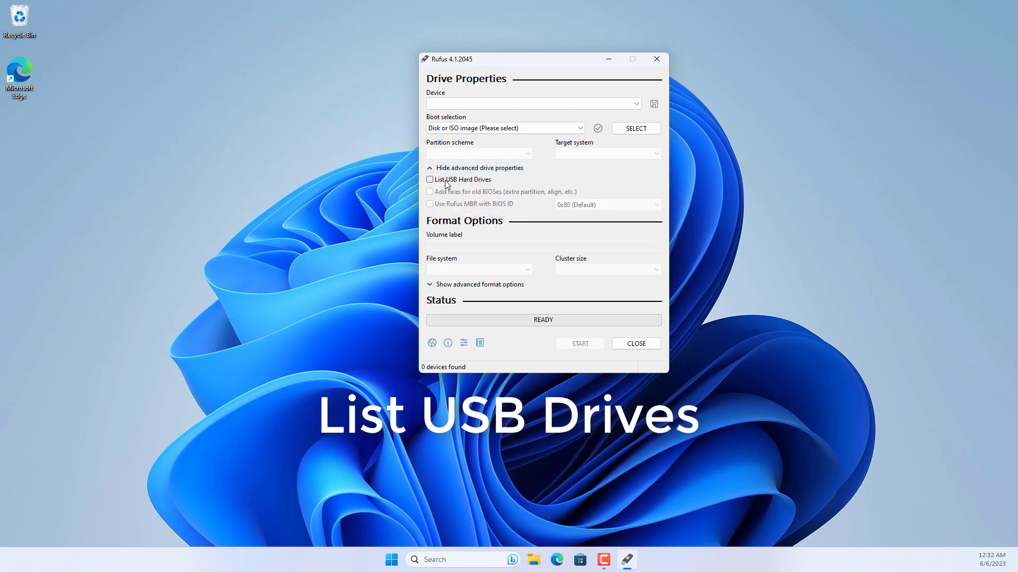
pyautogui.click(430, 180)
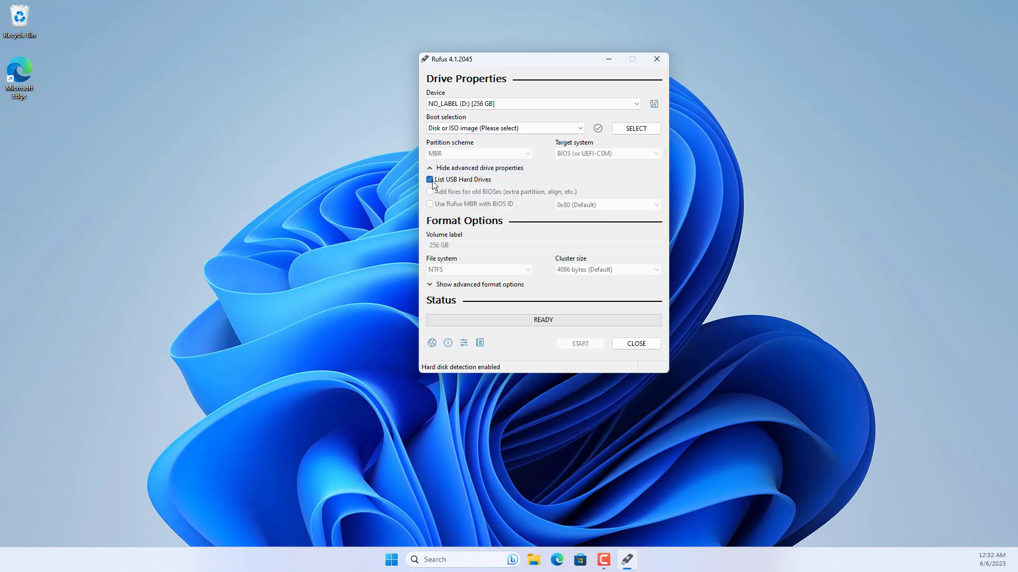
pyautogui.click(497, 105)
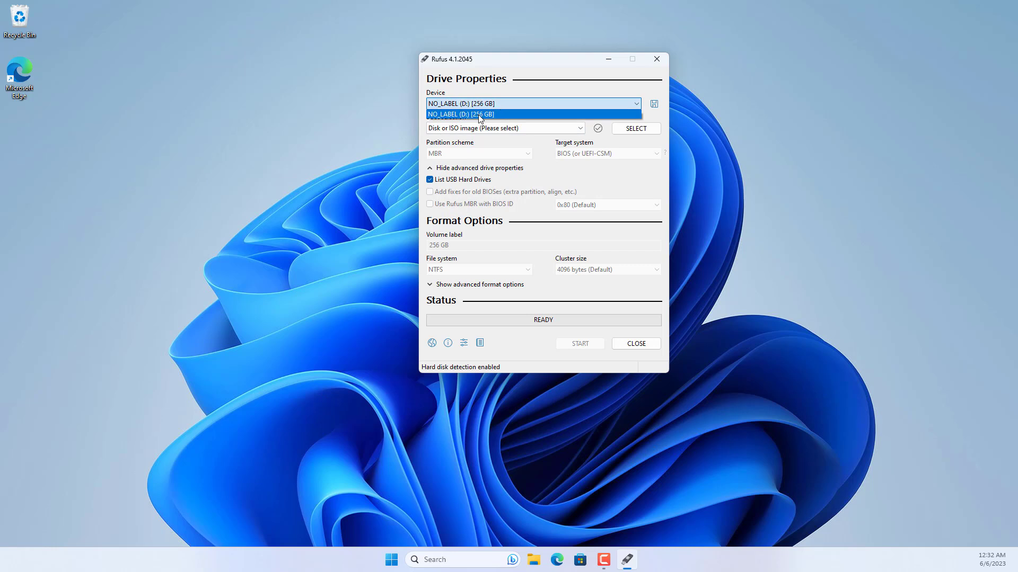
pyautogui.click(478, 114)
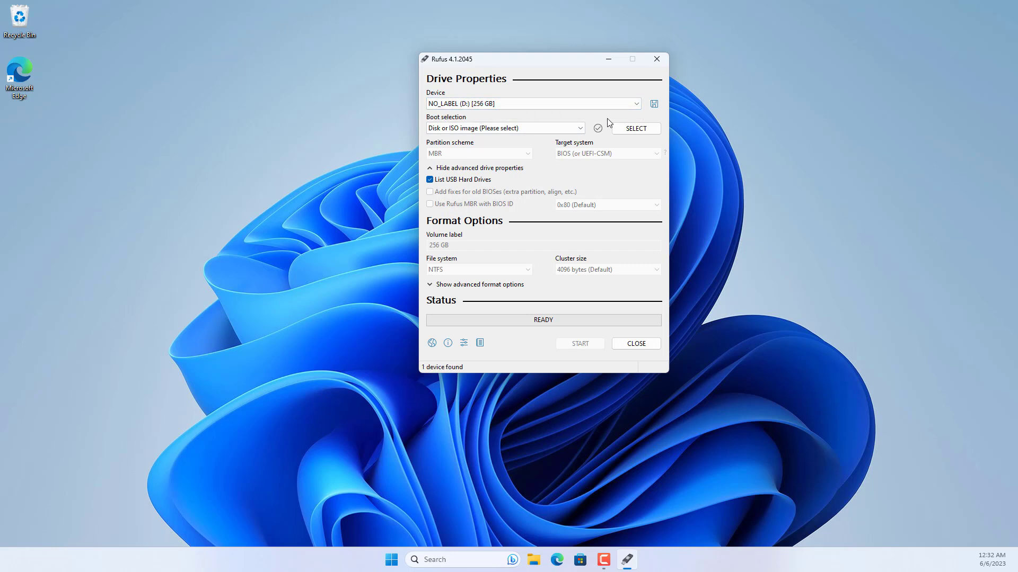
# Step: Load the Win11_22H2_English_x64v2 ISO from Downloads as the boot image
pyautogui.click(632, 133)
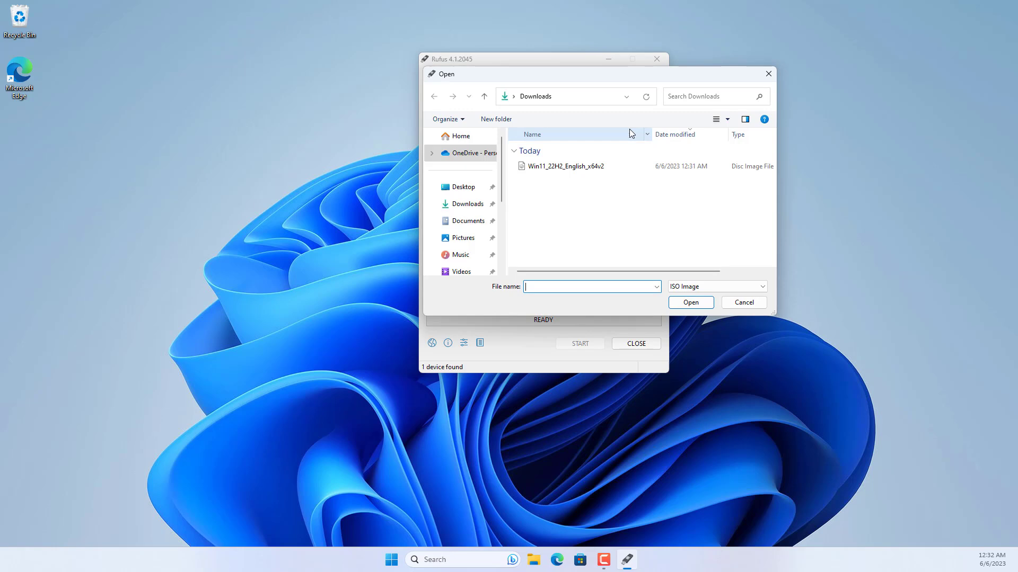
pyautogui.click(553, 170)
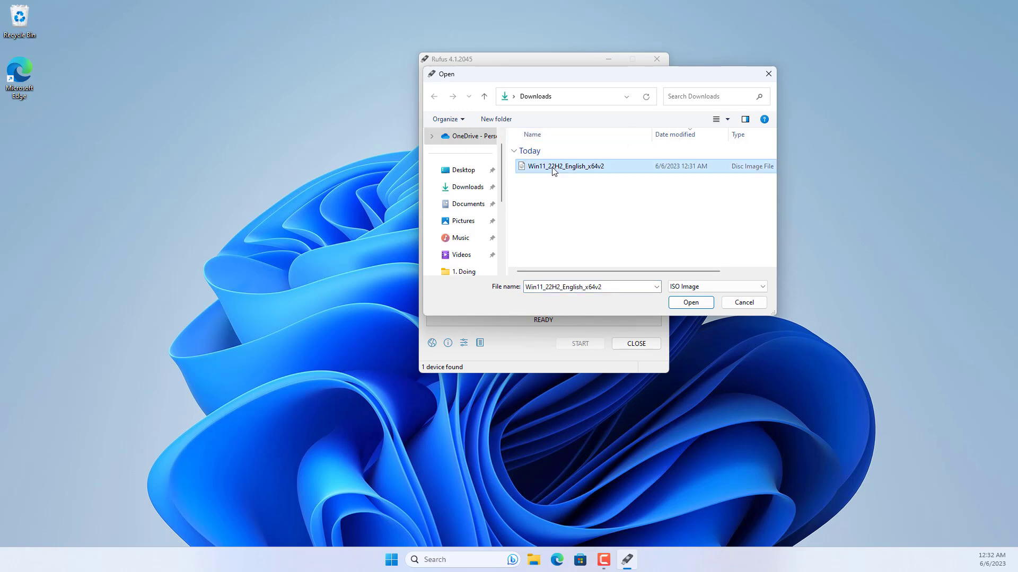
pyautogui.click(682, 306)
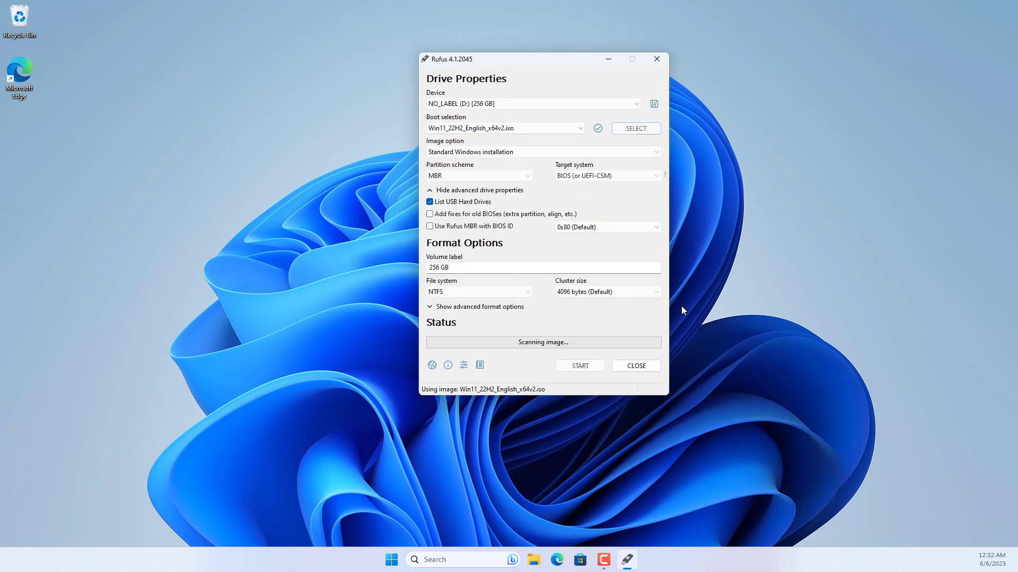
# Step: Set the image option to Windows To Go, select the volume label text and start creating the drive
pyautogui.click(492, 152)
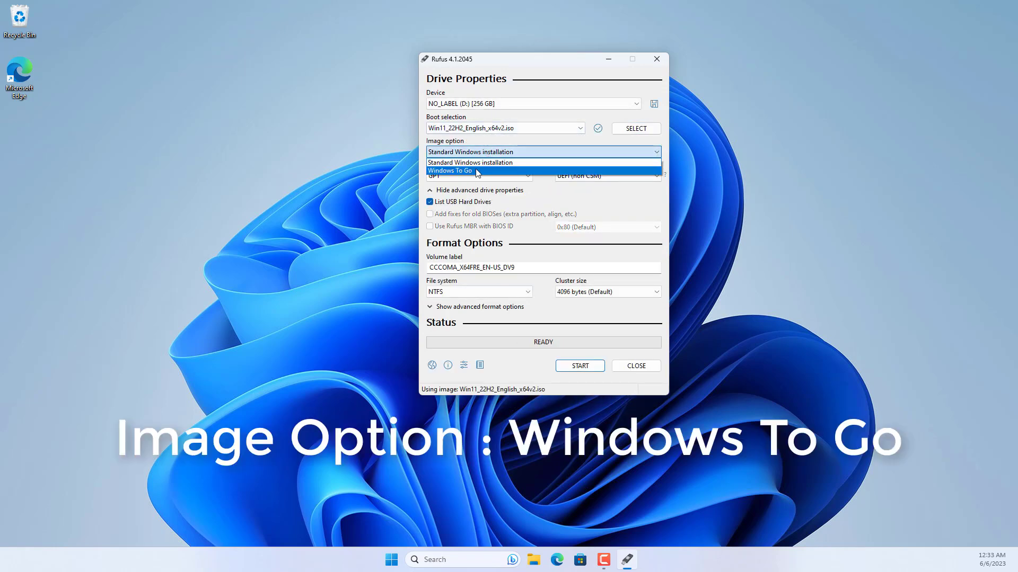
pyautogui.click(478, 171)
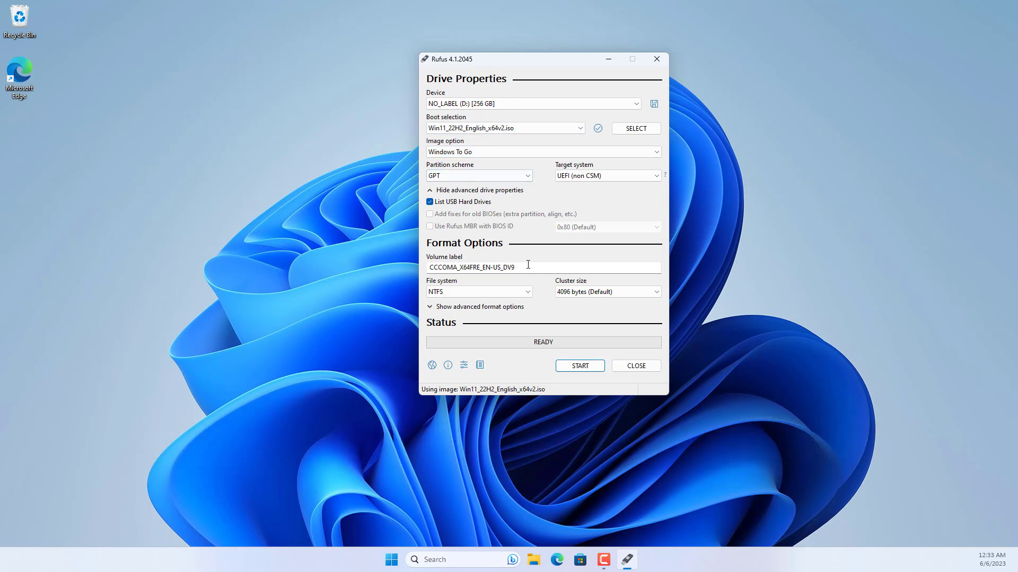
pyautogui.moveTo(530, 265); pyautogui.dragTo(358, 265)
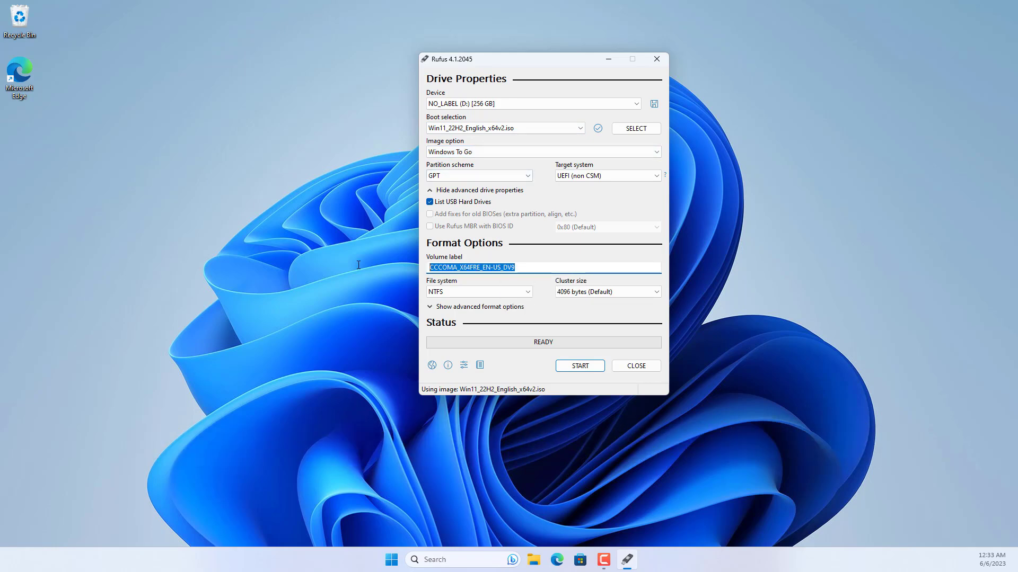
pyautogui.click(580, 367)
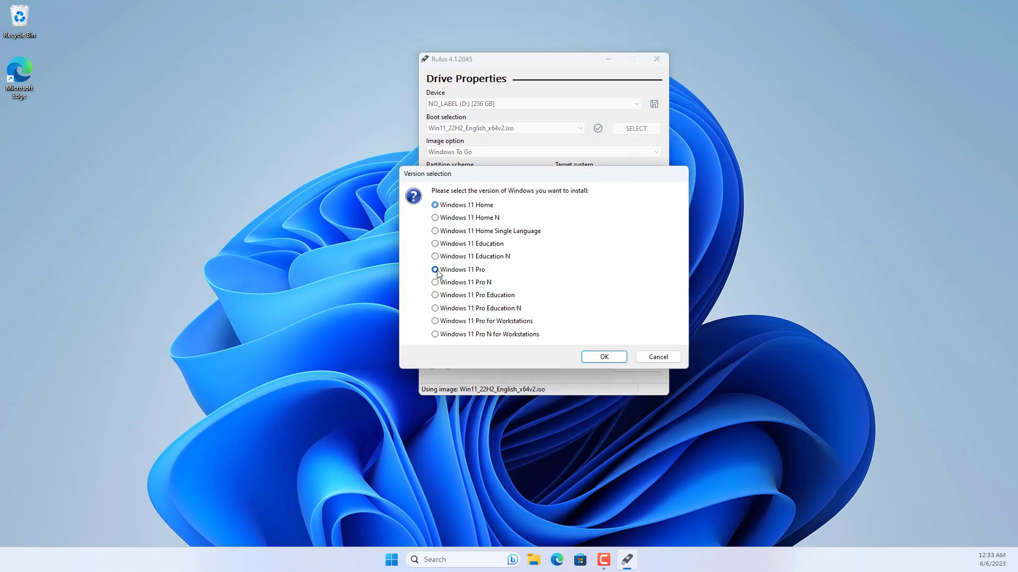
# Step: Create the Windows 11 Pro drive with the online Microsoft account requirement removed, accepting the data erasure, and close Rufus once writing finishes
pyautogui.click(612, 359)
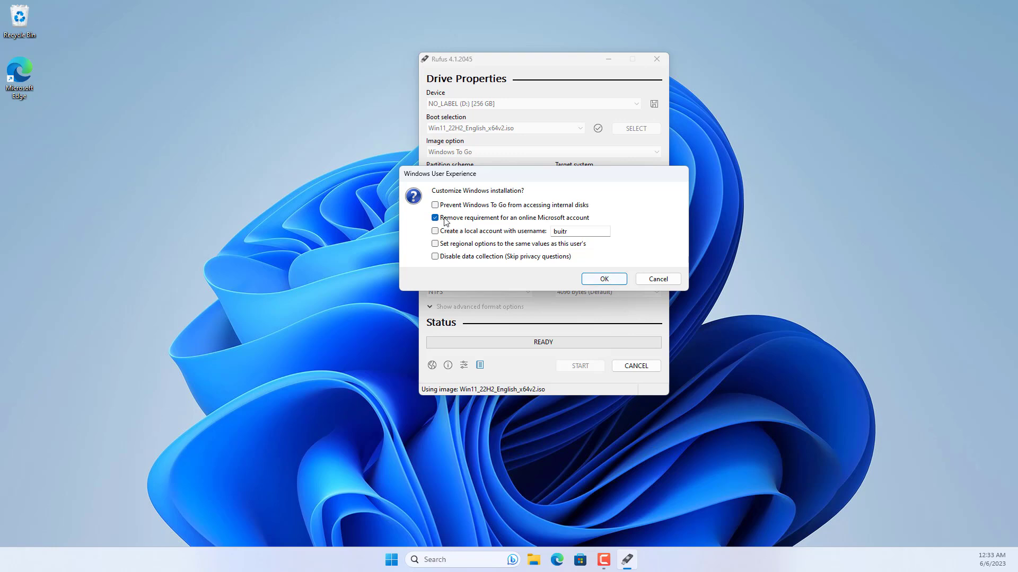
pyautogui.click(603, 279)
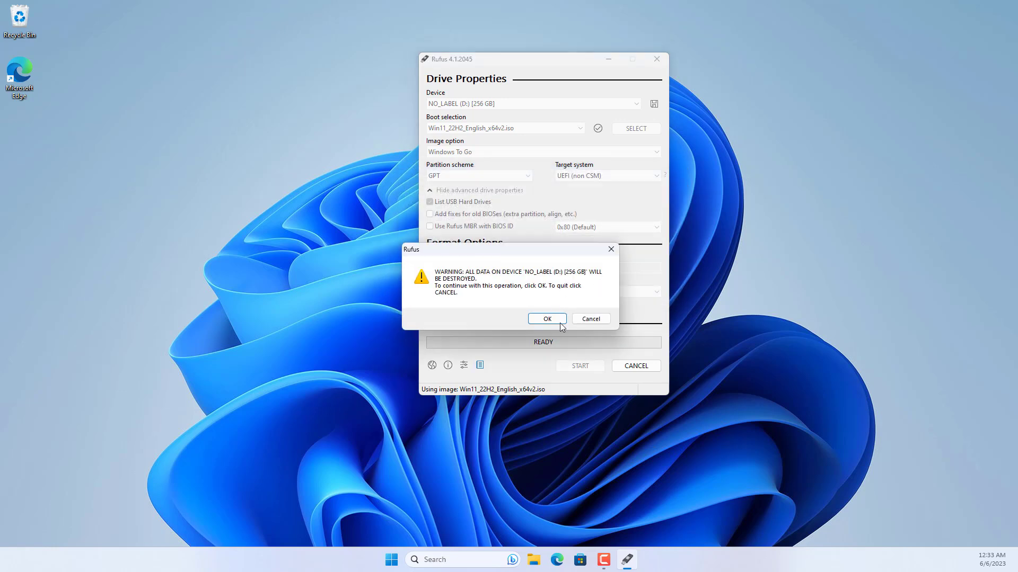
pyautogui.click(554, 322)
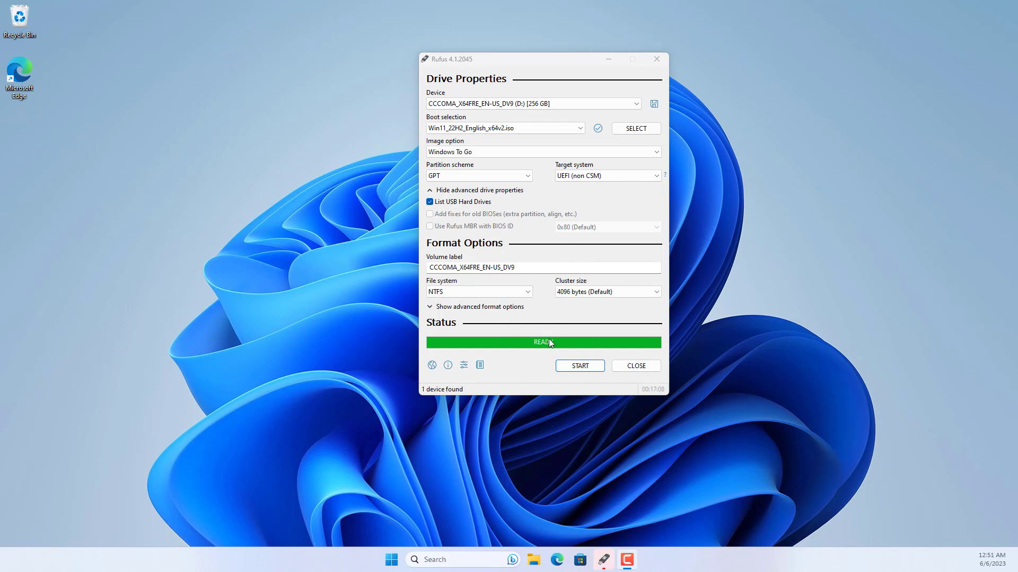
pyautogui.click(650, 369)
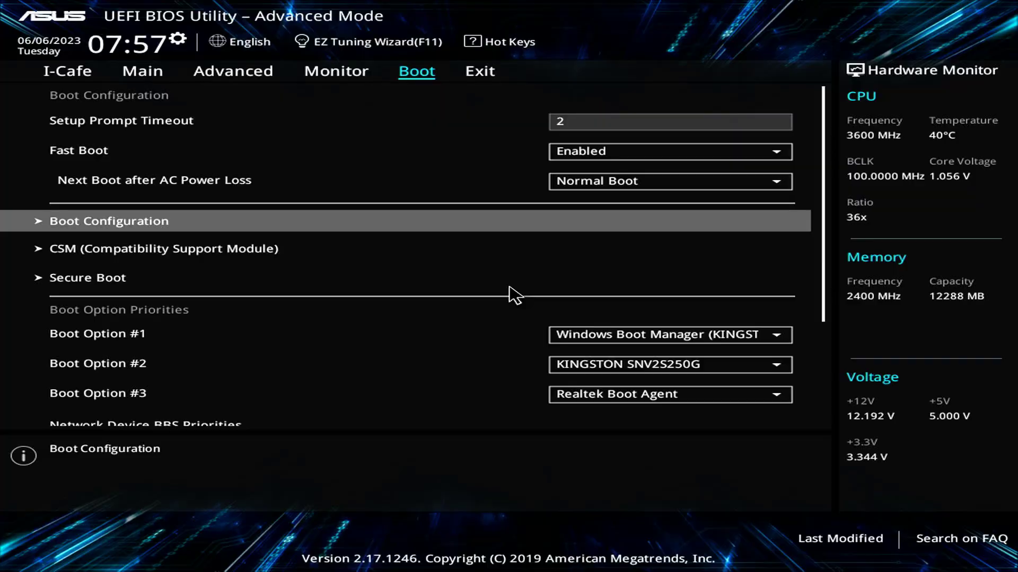
# Step: Keep Windows Boot Manager (KINGSTON SNV2S250G) as Boot Option #1 in the BIOS, then save the configuration and reset
pyautogui.press('Down')
pyautogui.press('Down')
pyautogui.press('Down')
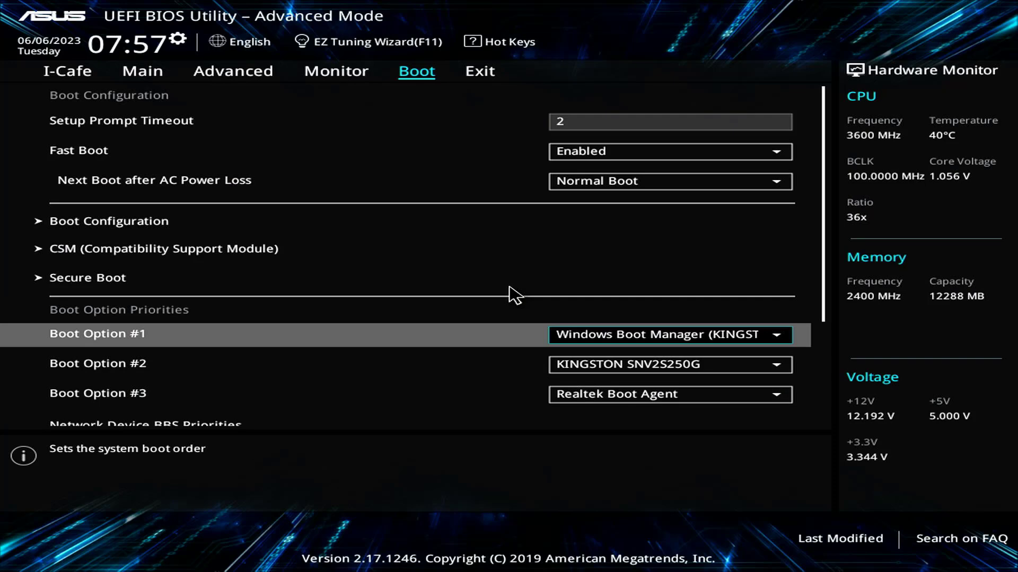
pyautogui.press('Return')
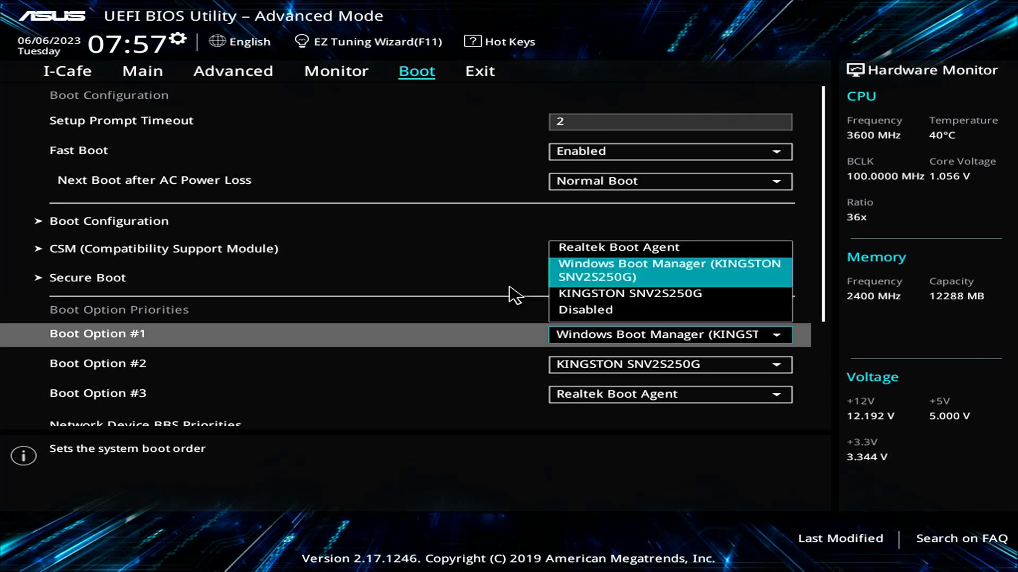
pyautogui.press('Return')
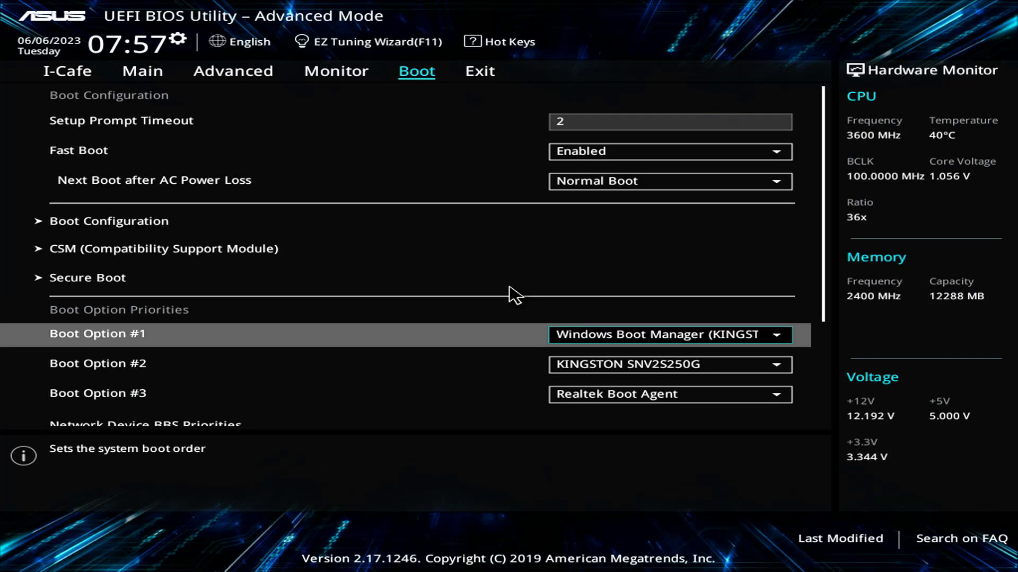
pyautogui.press('F10')
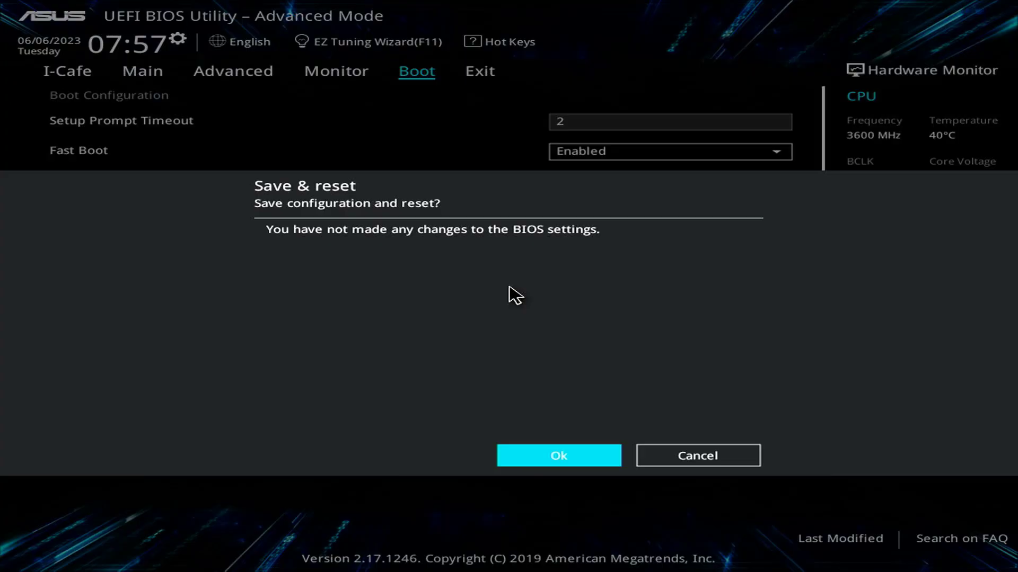
pyautogui.press('Return')
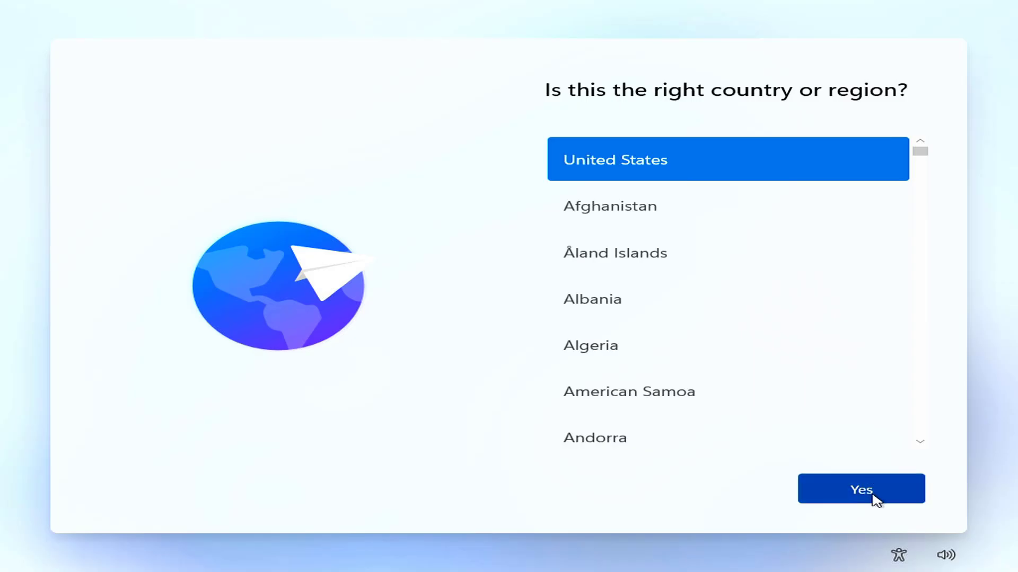
# Step: Accept United States and the default keyboard, skip the second layout and device naming, and choose setup for personal use
pyautogui.click(873, 496)
pyautogui.click(867, 488)
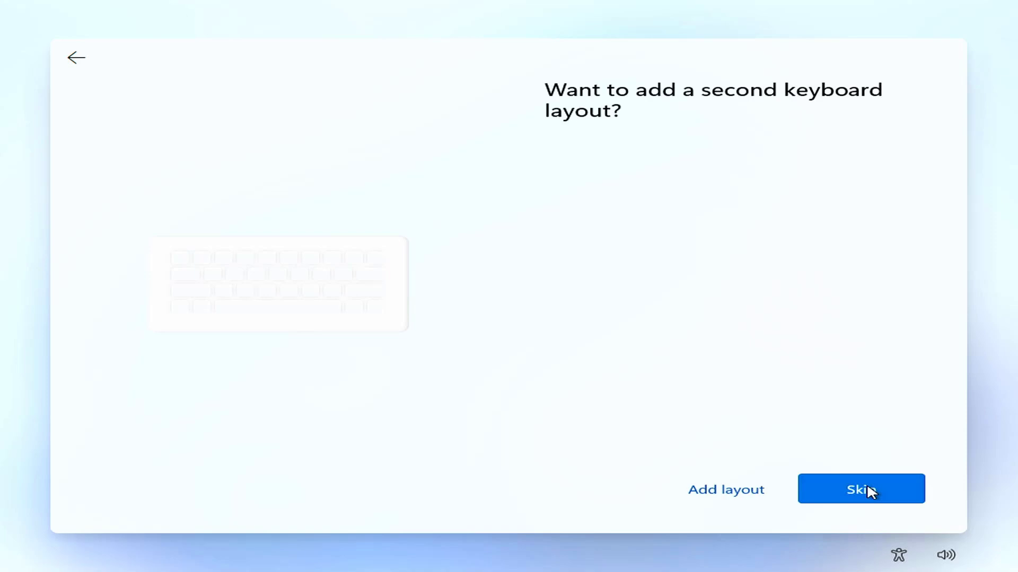
pyautogui.click(870, 499)
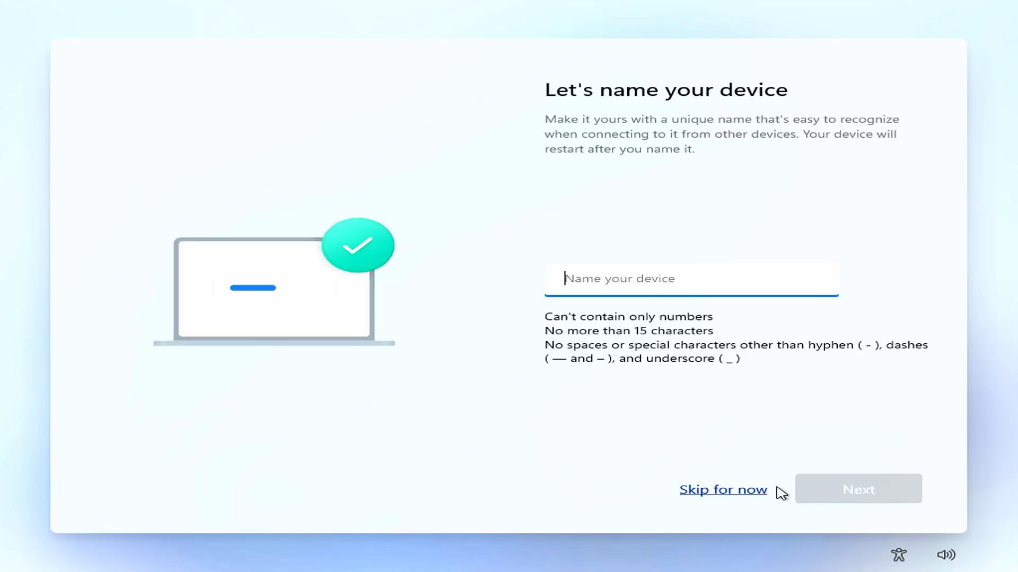
pyautogui.click(706, 491)
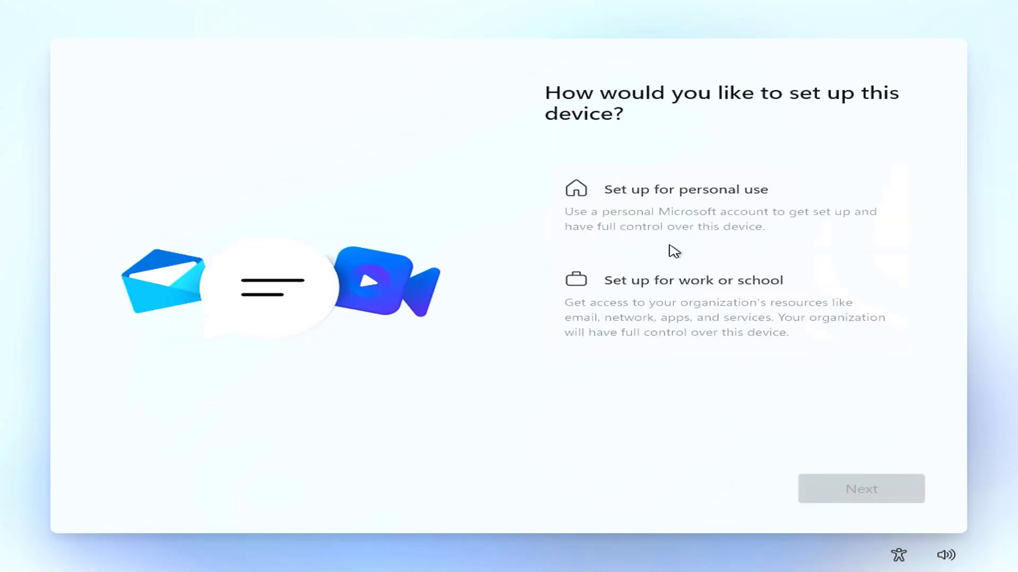
pyautogui.click(674, 224)
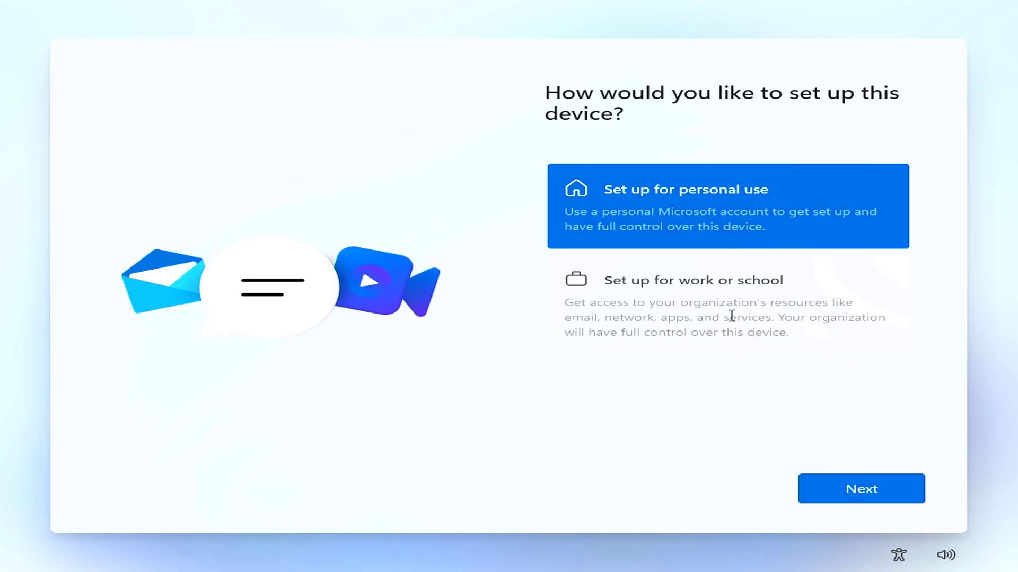
pyautogui.click(852, 485)
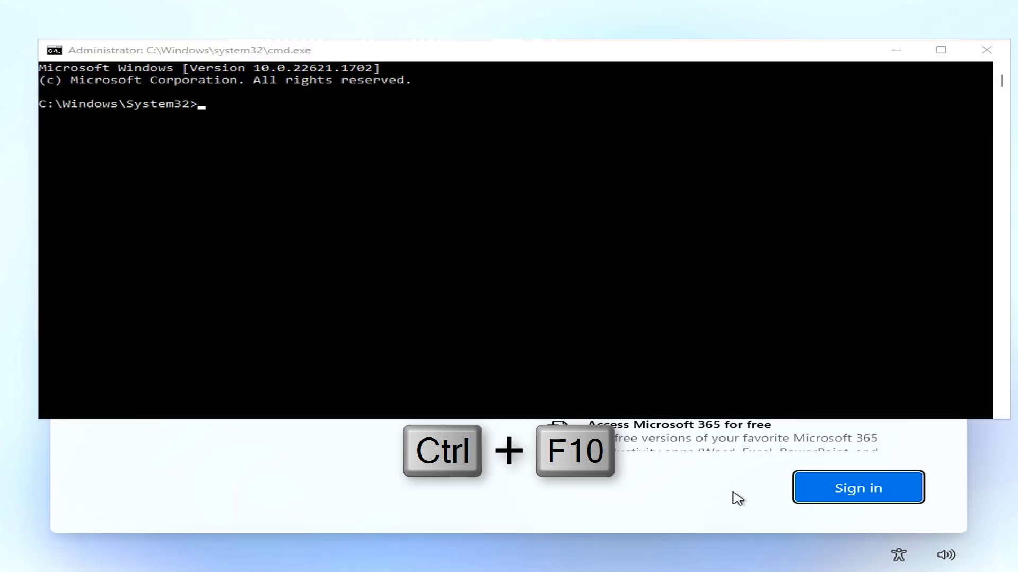
# Step: Run oobe\bypassnro in a command prompt to bypass the network requirement of Windows setup
pyautogui.click(649, 284)
pyautogui.press('Escape')
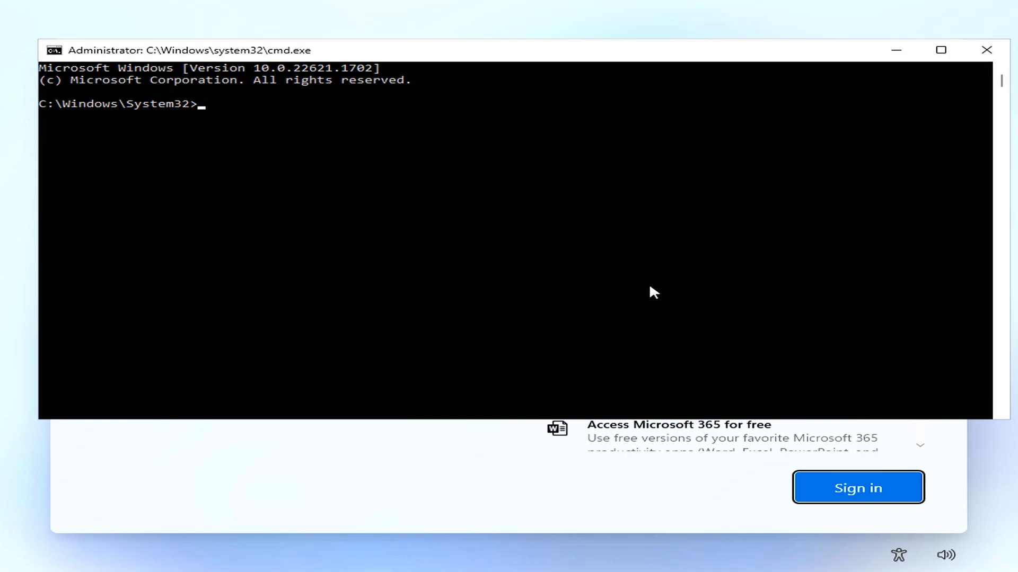
pyautogui.write('oobe\\bypassnro')
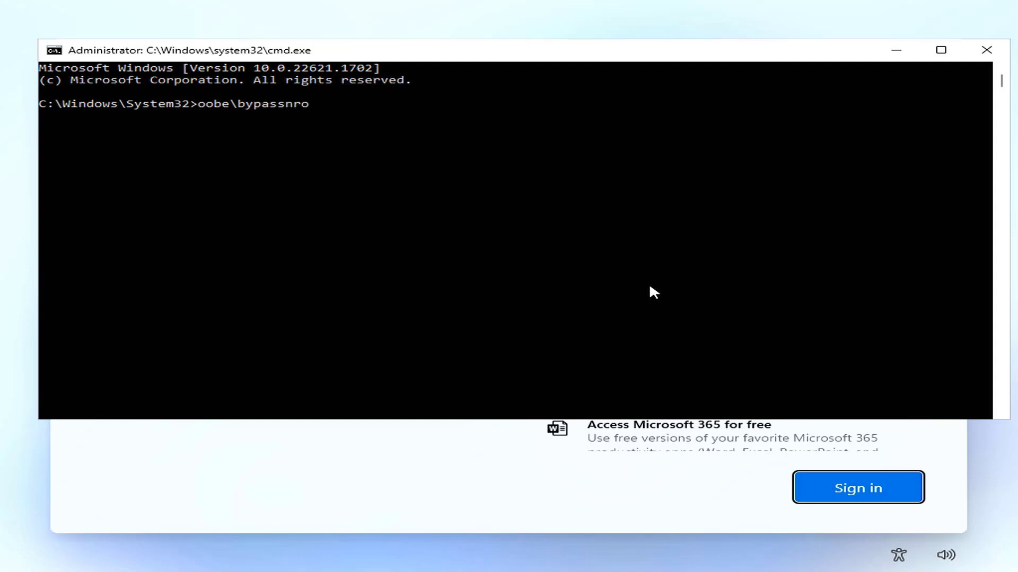
pyautogui.press('Return')
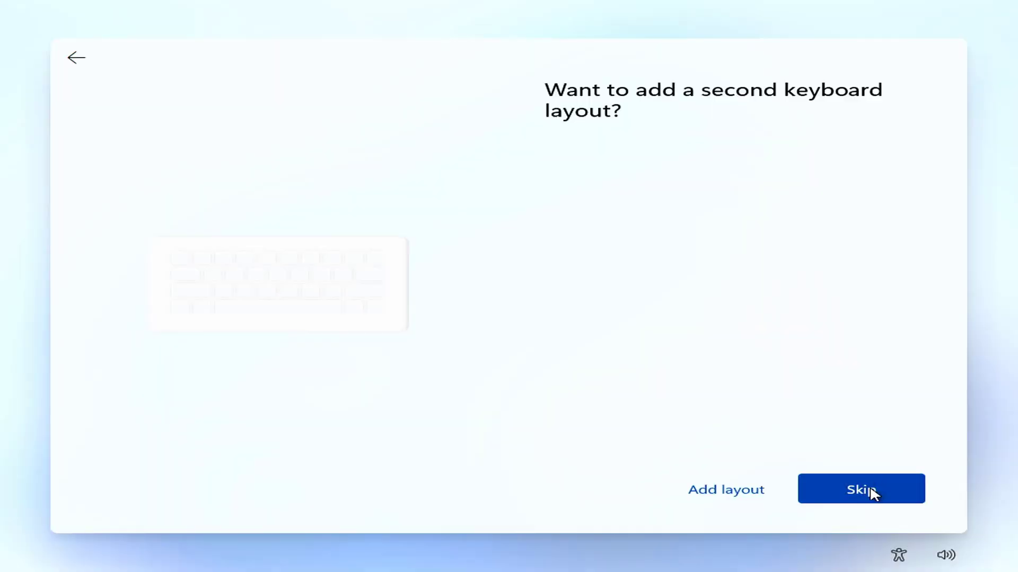
# Step: Skip the second keyboard layout and continue with limited setup without an internet connection
pyautogui.click(873, 494)
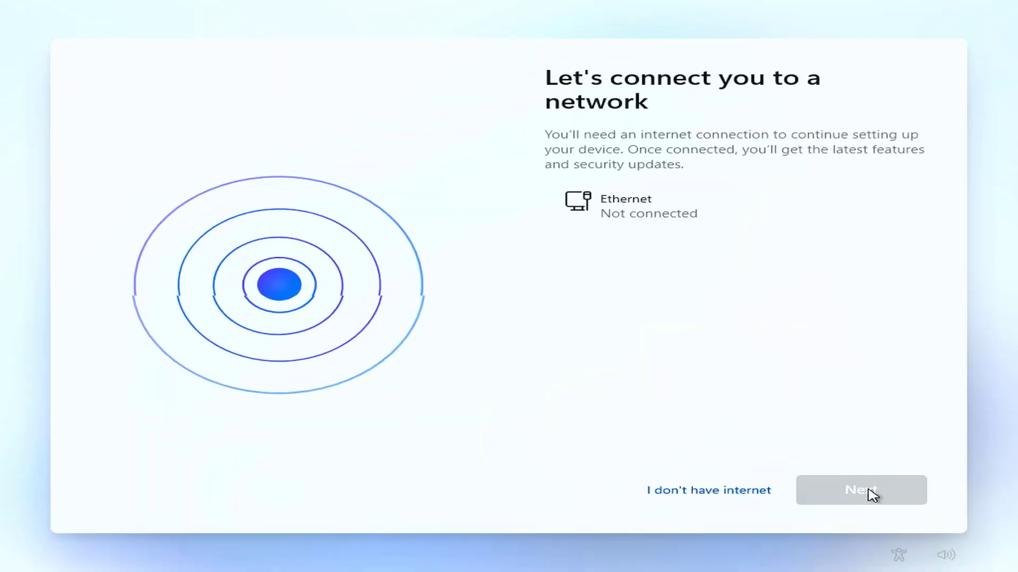
pyautogui.click(708, 494)
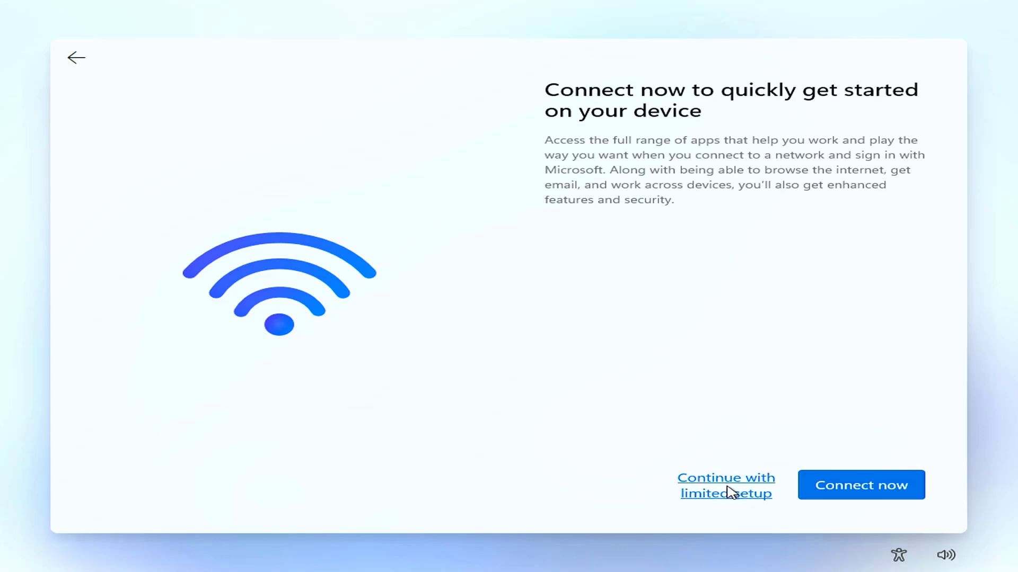
pyautogui.click(732, 492)
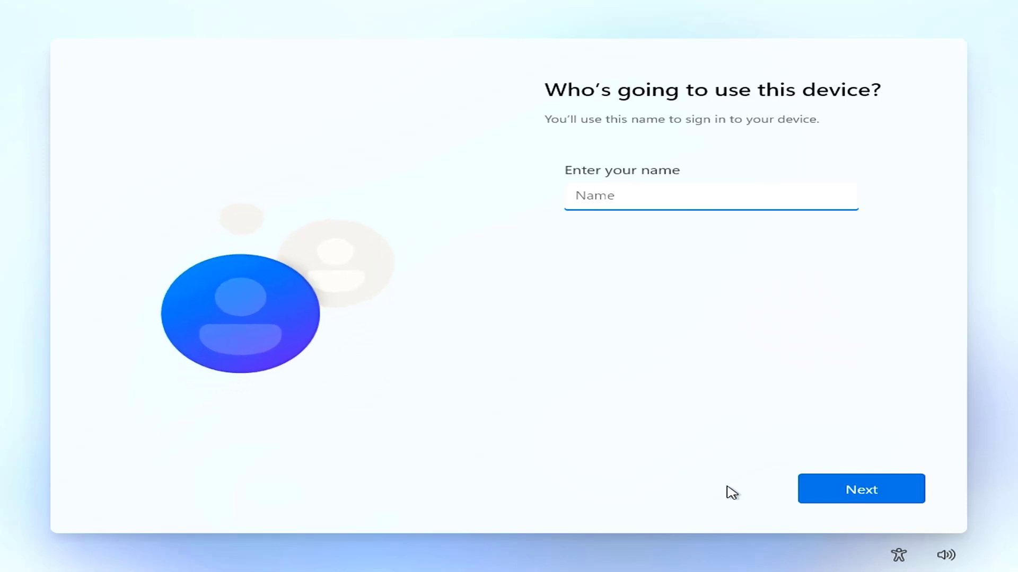
# Step: Enter NETVN as the device's user name and continue past the password page
pyautogui.write('NETVN')
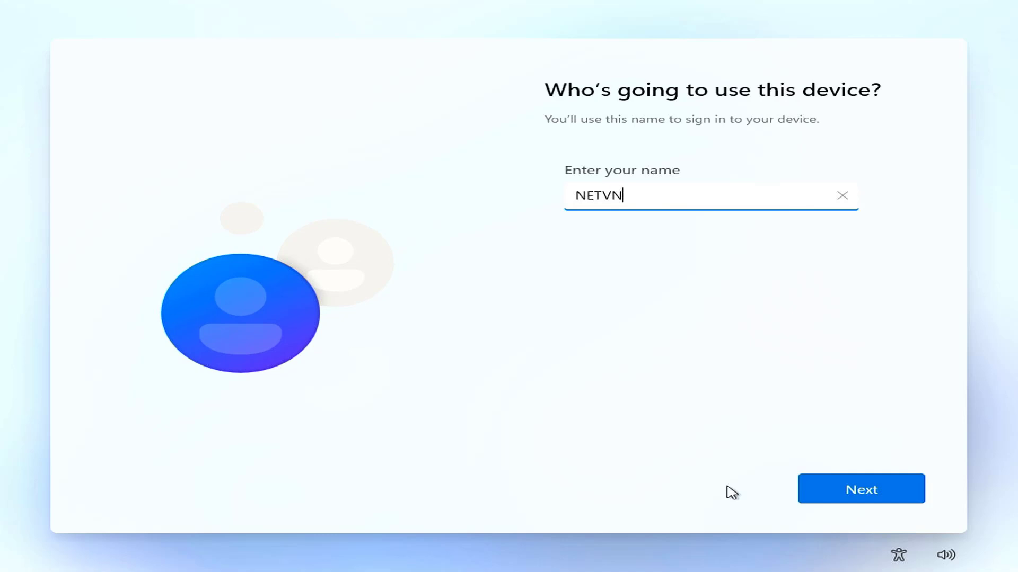
pyautogui.click(858, 498)
pyautogui.click(857, 500)
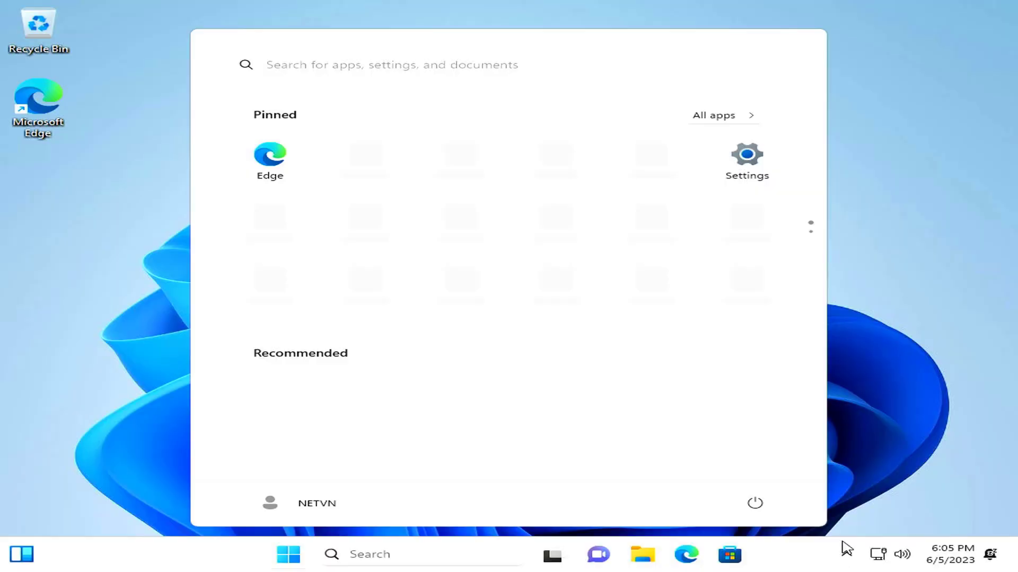
# Step: Check the network status, then open the About page in the maximized system settings and highlight the Windows edition
pyautogui.moveTo(875, 565)
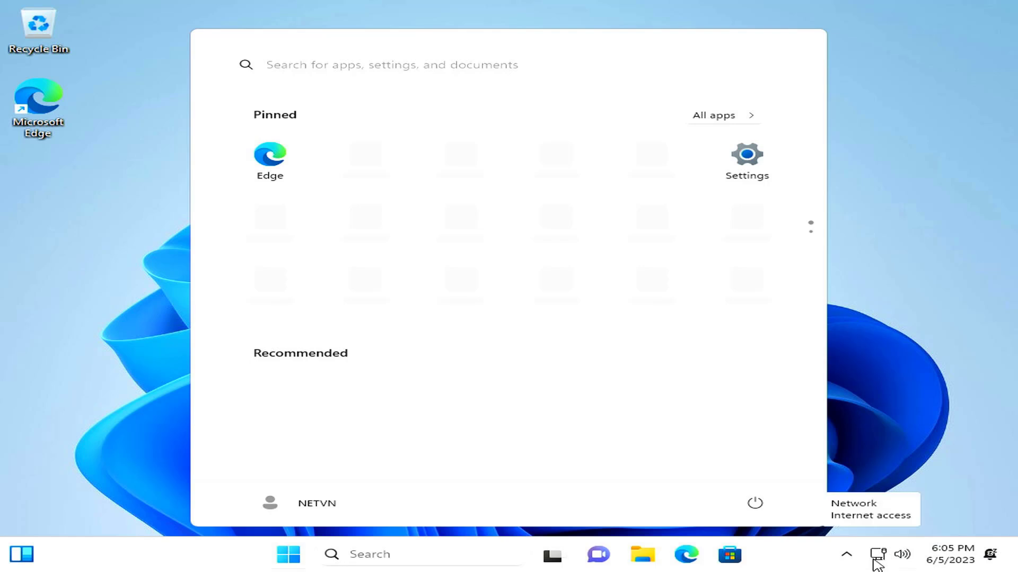
pyautogui.click(872, 366)
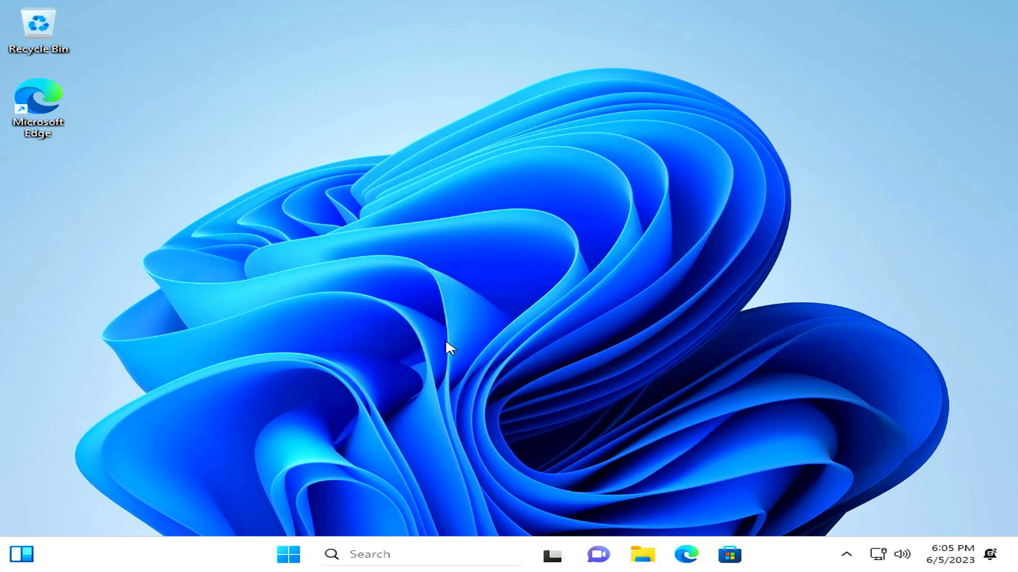
pyautogui.click(289, 558)
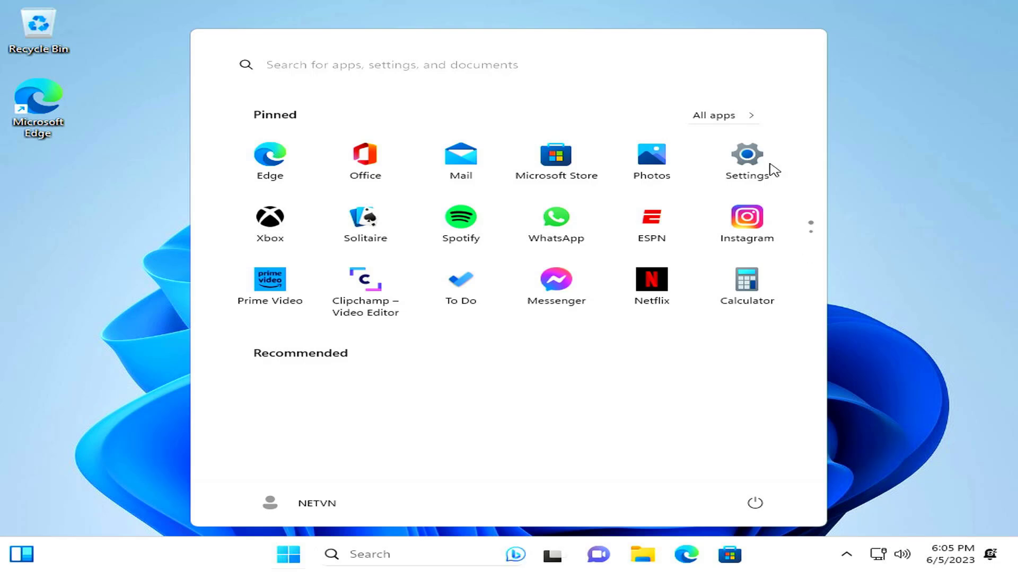
pyautogui.click(747, 170)
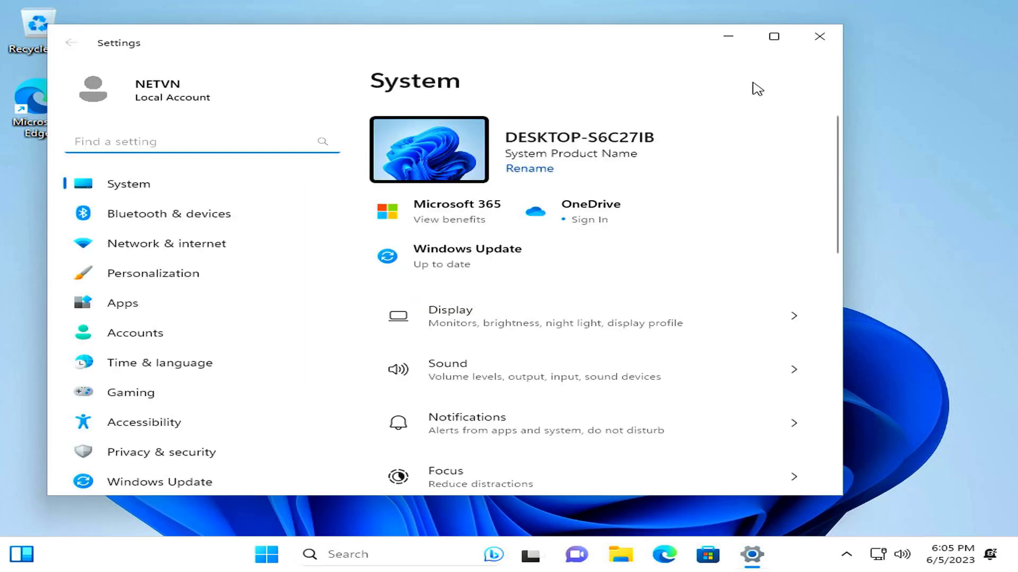
pyautogui.click(775, 40)
pyautogui.scroll(-10, 711, 370)
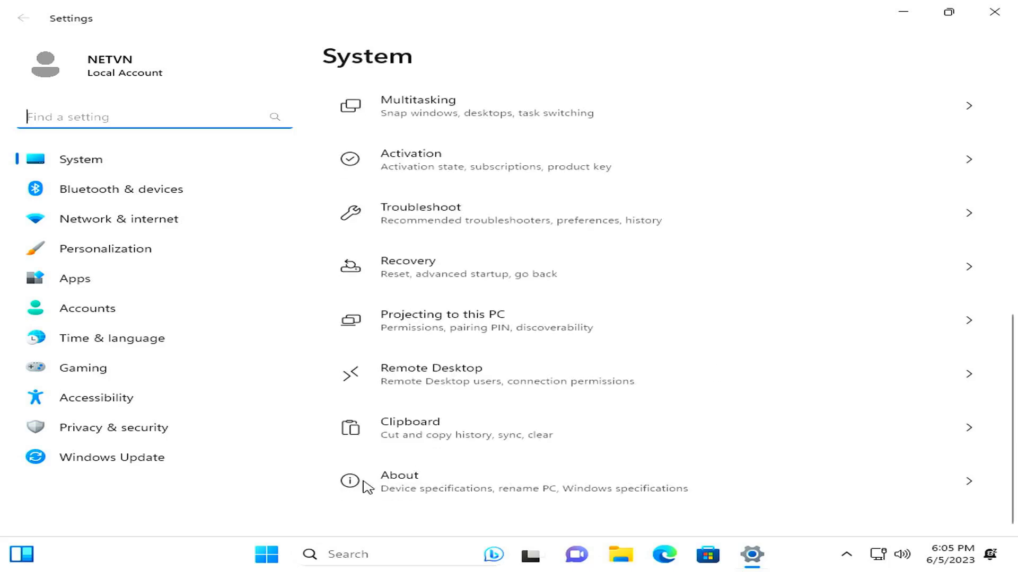
pyautogui.click(391, 483)
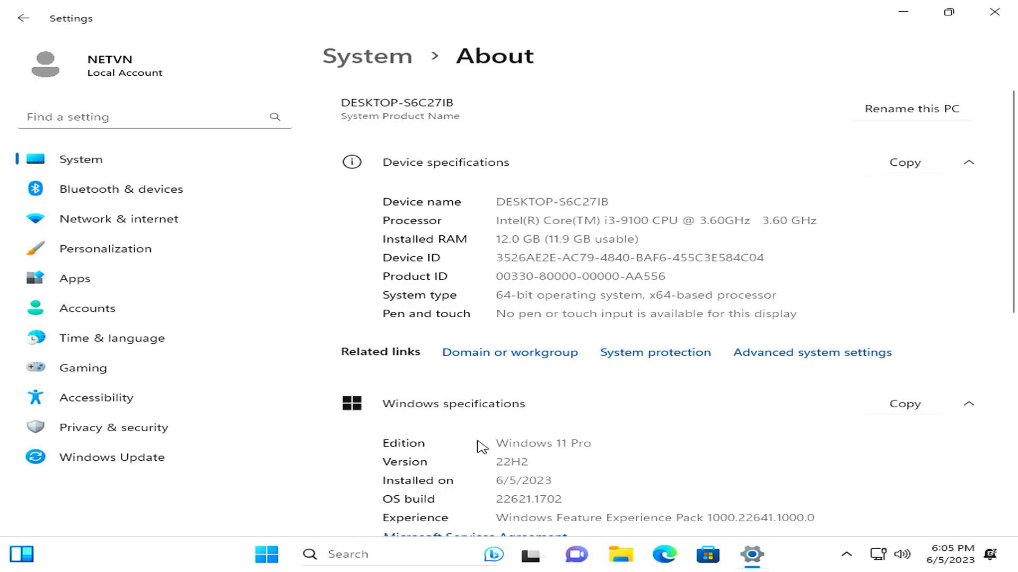
pyautogui.moveTo(596, 447); pyautogui.dragTo(494, 443)
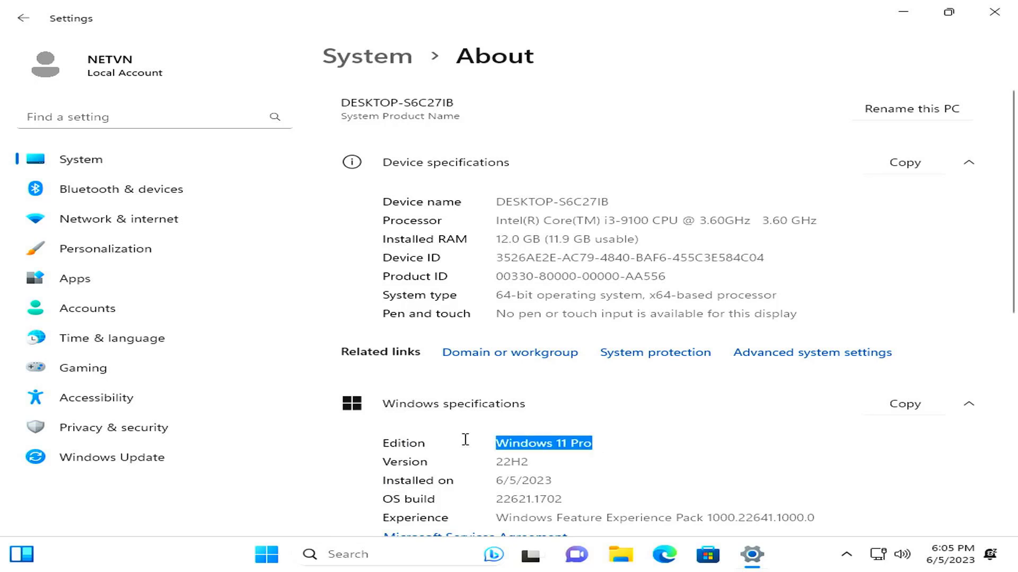